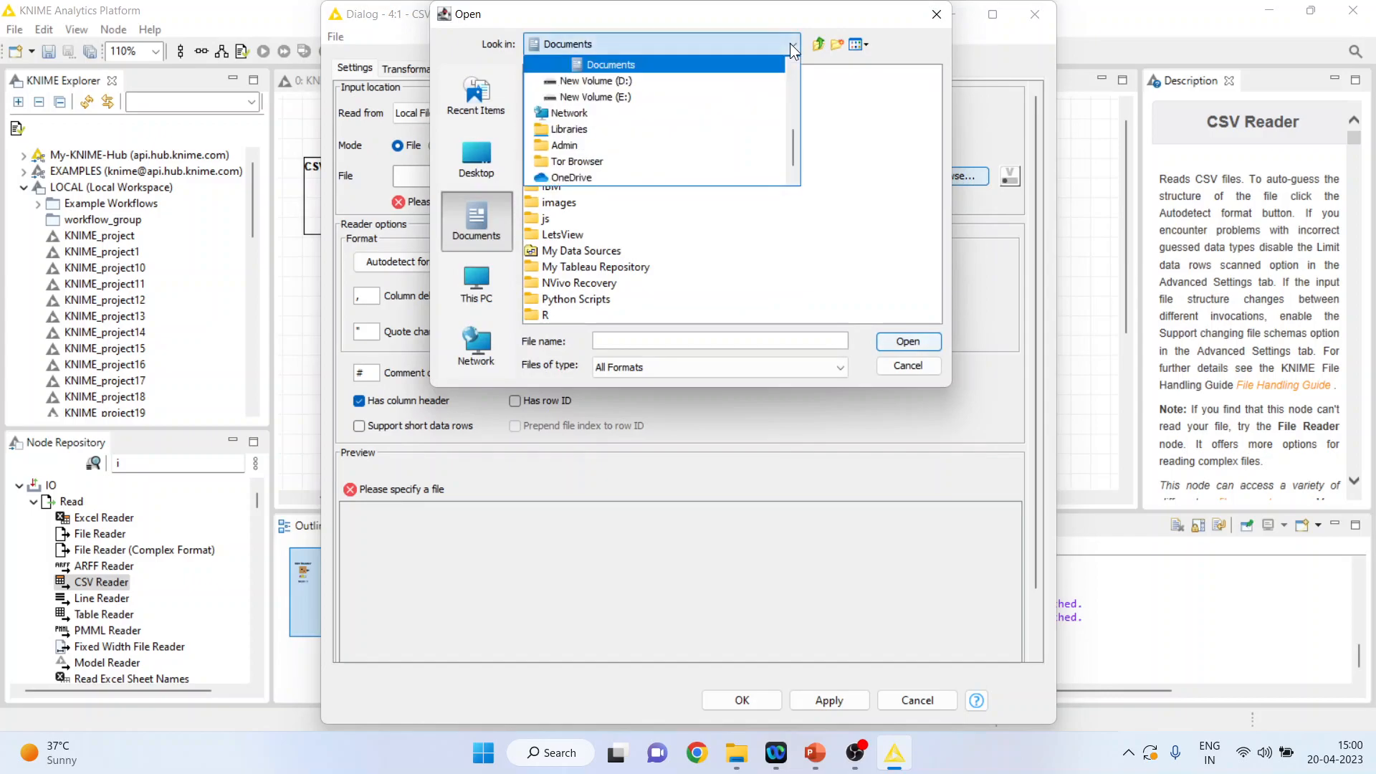
Set the CSV Reader's input file to heart1.csv from Research Methodology > Predictive Analytics > Knime > Data on New Volume (D:).
{"action": "left_click", "coordinate": [691, 80]}
{"action": "double_click", "coordinate": [602, 108]}
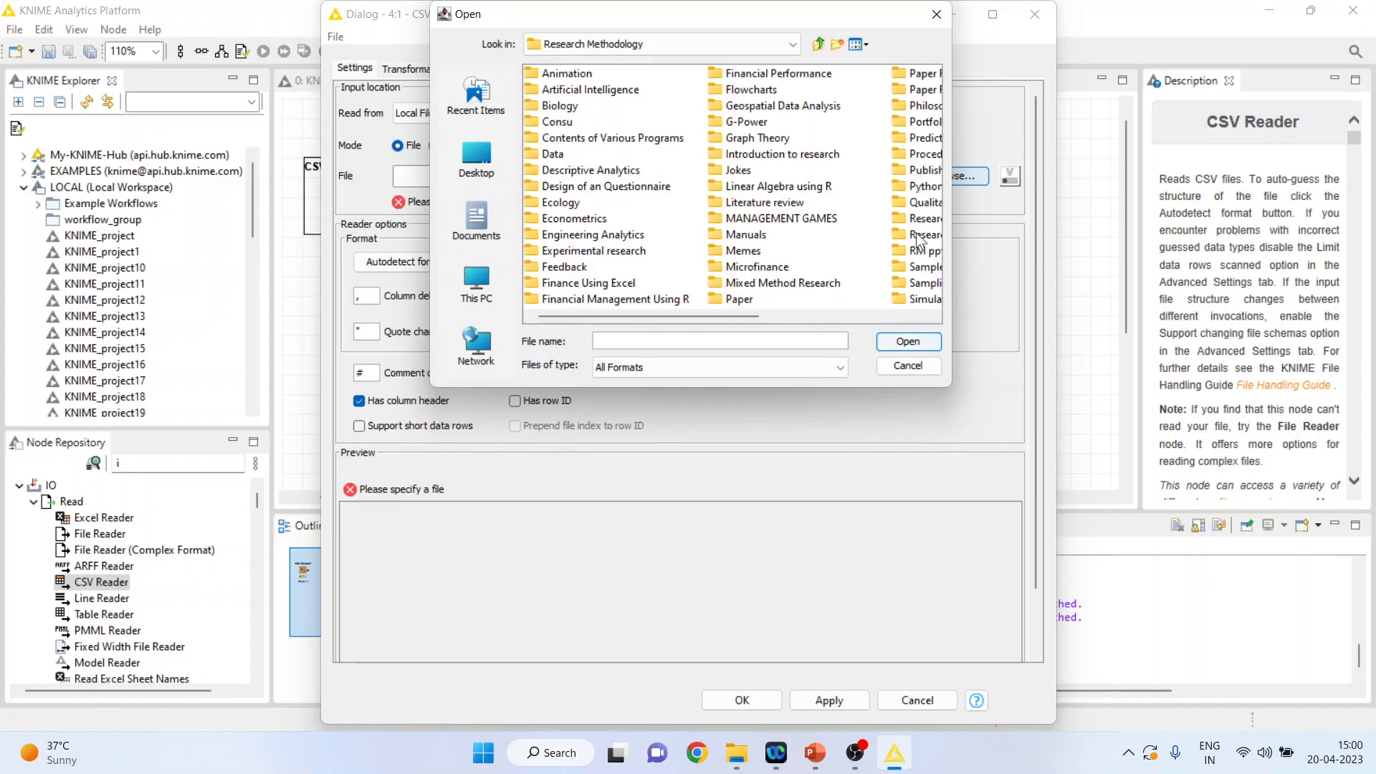
{"action": "left_click_drag", "start_coordinate": [723, 314], "coordinate": [858, 308]}
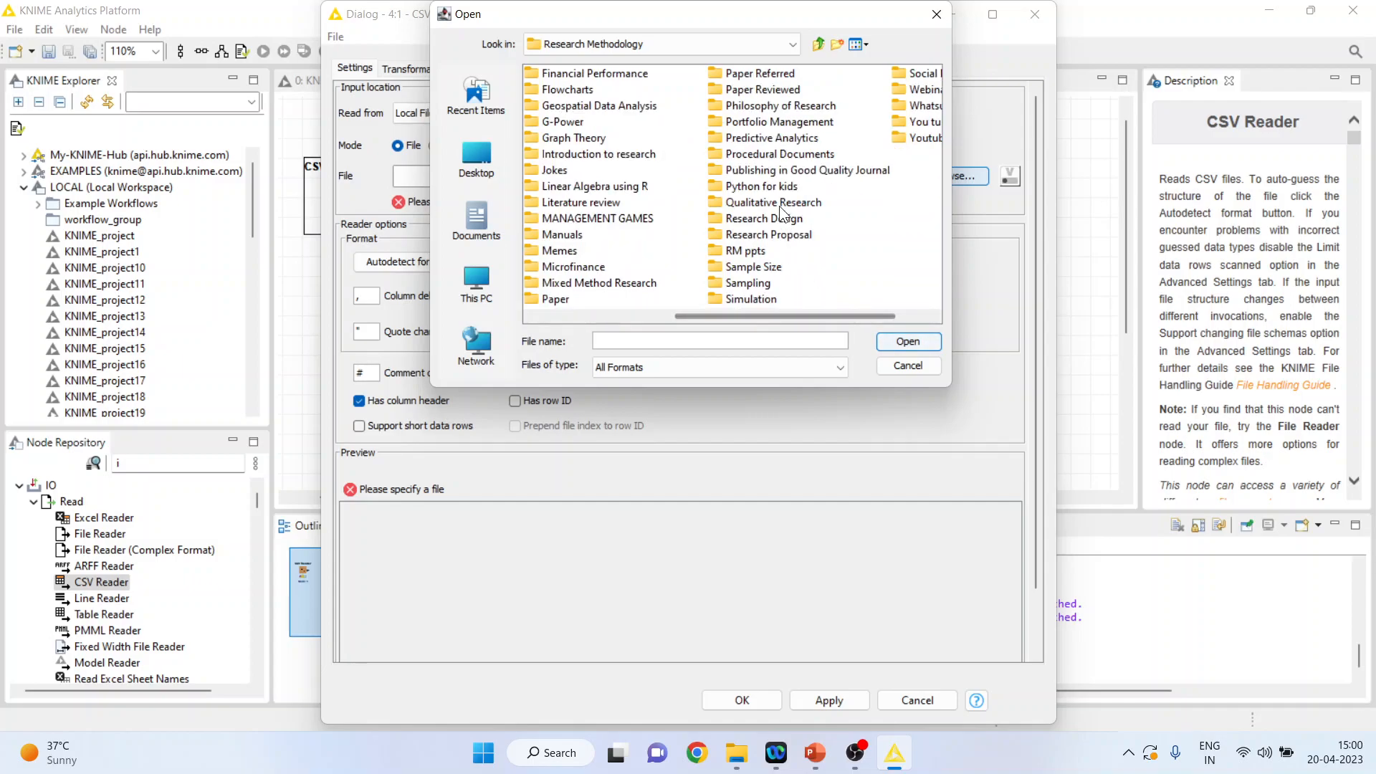
{"action": "double_click", "coordinate": [754, 139]}
{"action": "double_click", "coordinate": [570, 280]}
{"action": "double_click", "coordinate": [556, 122]}
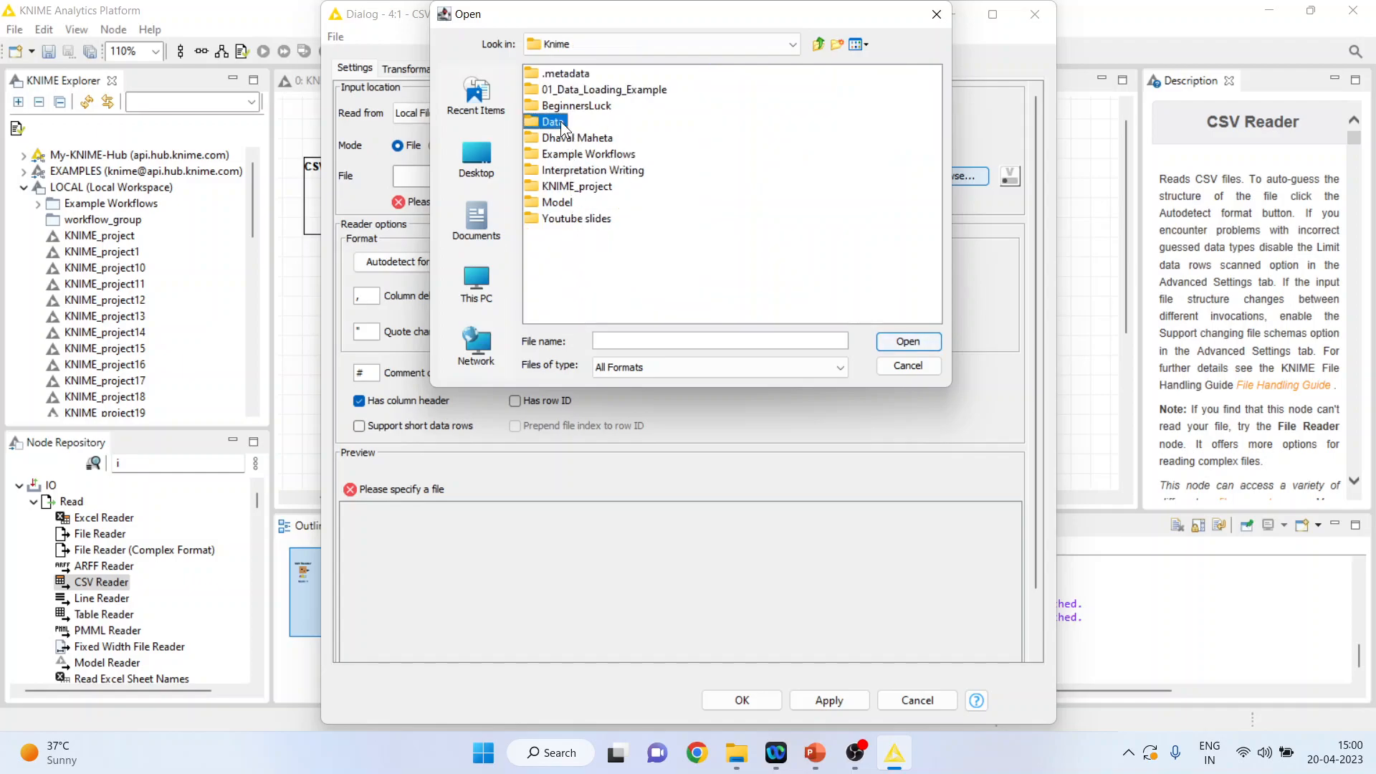
{"action": "left_click", "coordinate": [558, 90]}
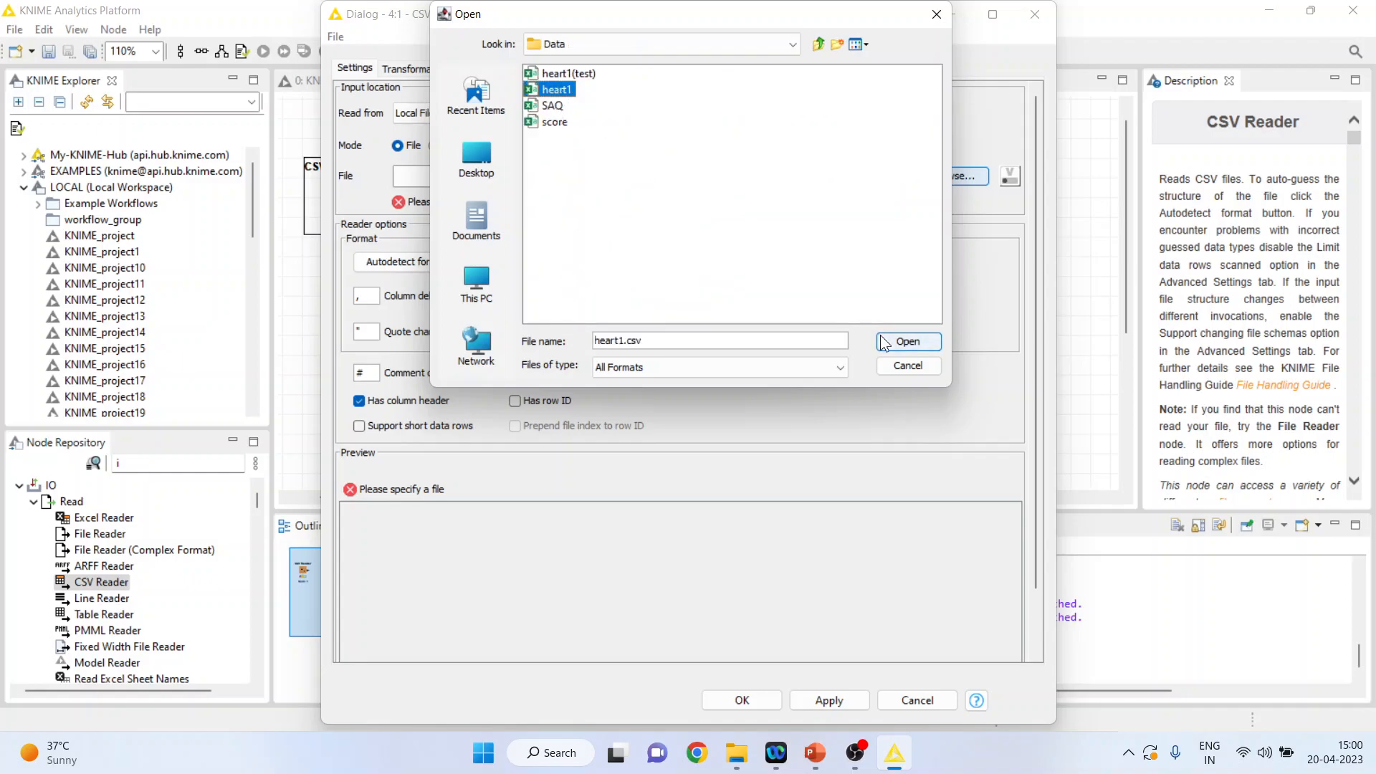
{"action": "left_click", "coordinate": [907, 342]}
{"action": "left_click", "coordinate": [751, 698]}
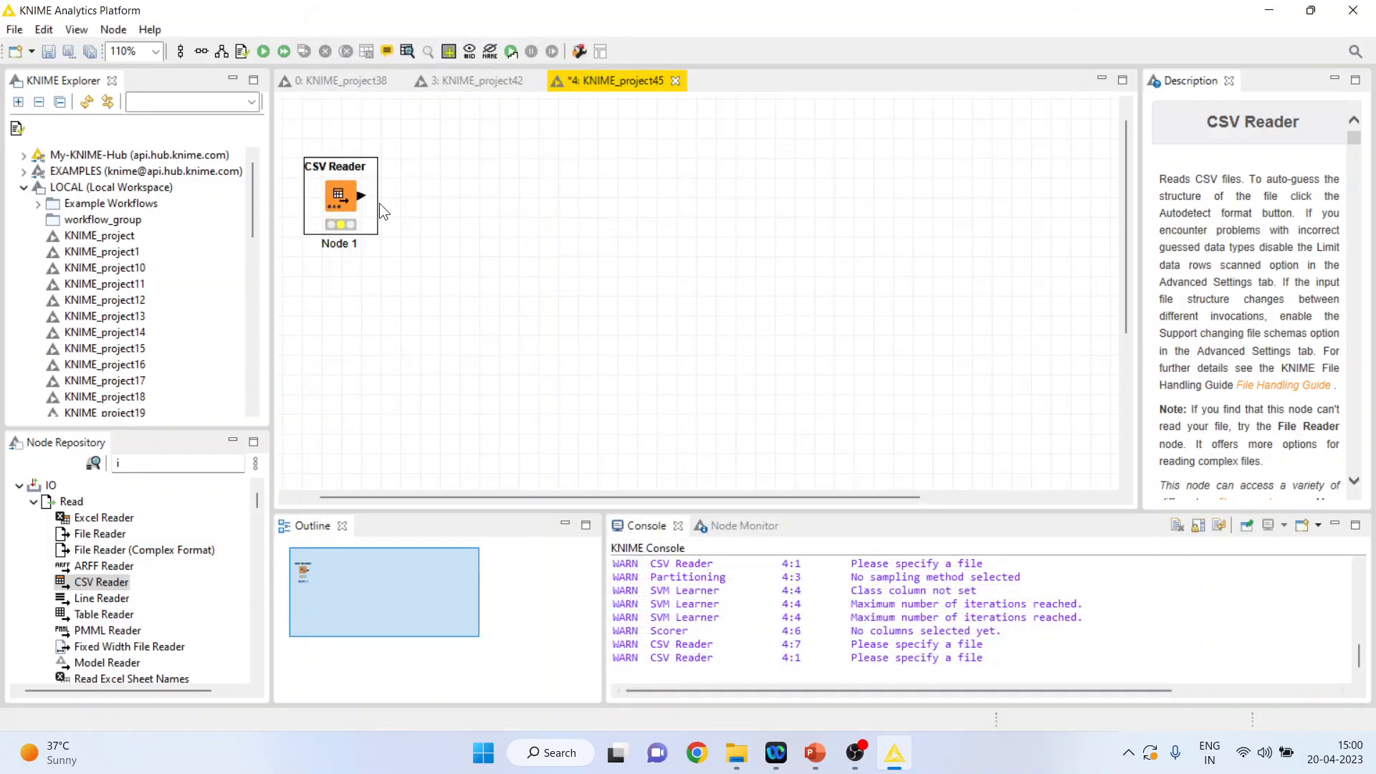
Execute the CSV Reader node and open its output file table.
{"action": "right_click", "coordinate": [381, 205]}
{"action": "left_click", "coordinate": [401, 226]}
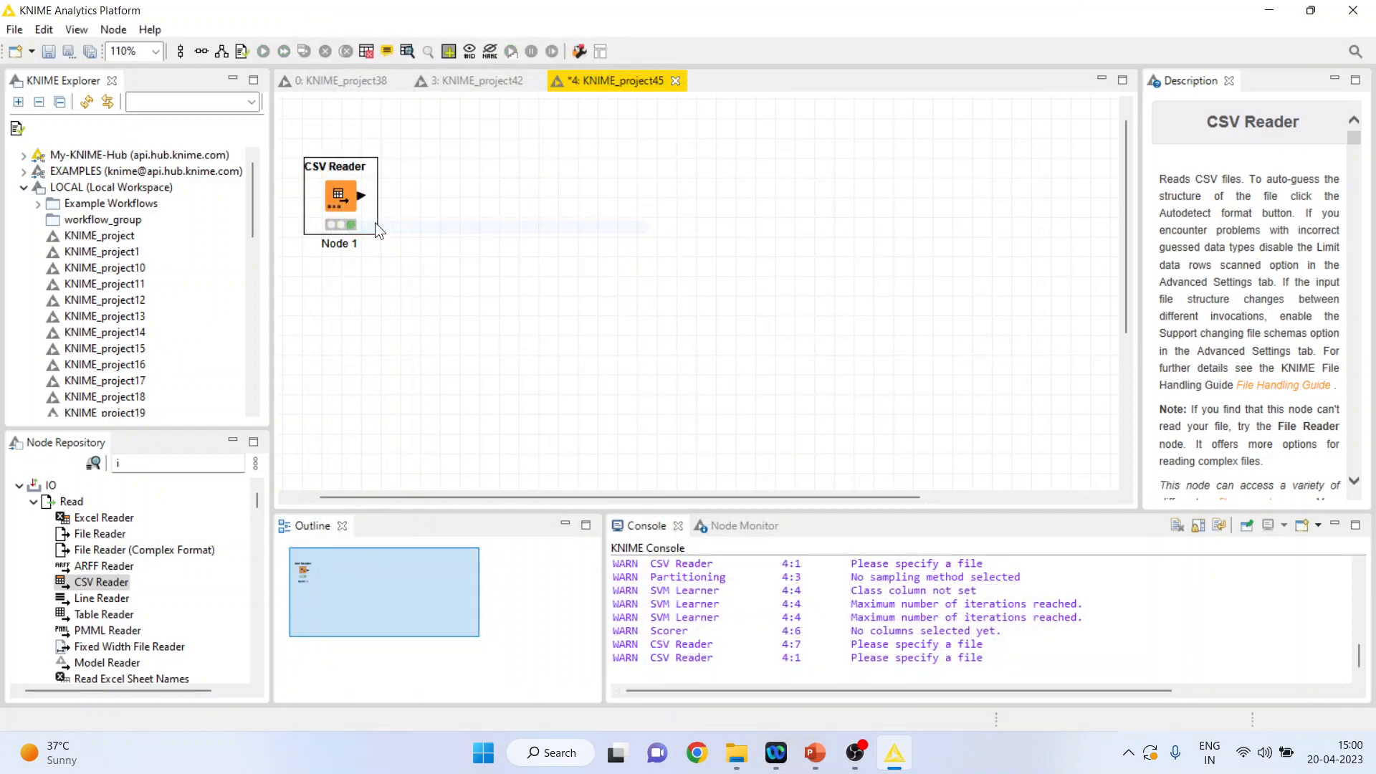
{"action": "right_click", "coordinate": [320, 189]}
{"action": "left_click", "coordinate": [430, 655]}
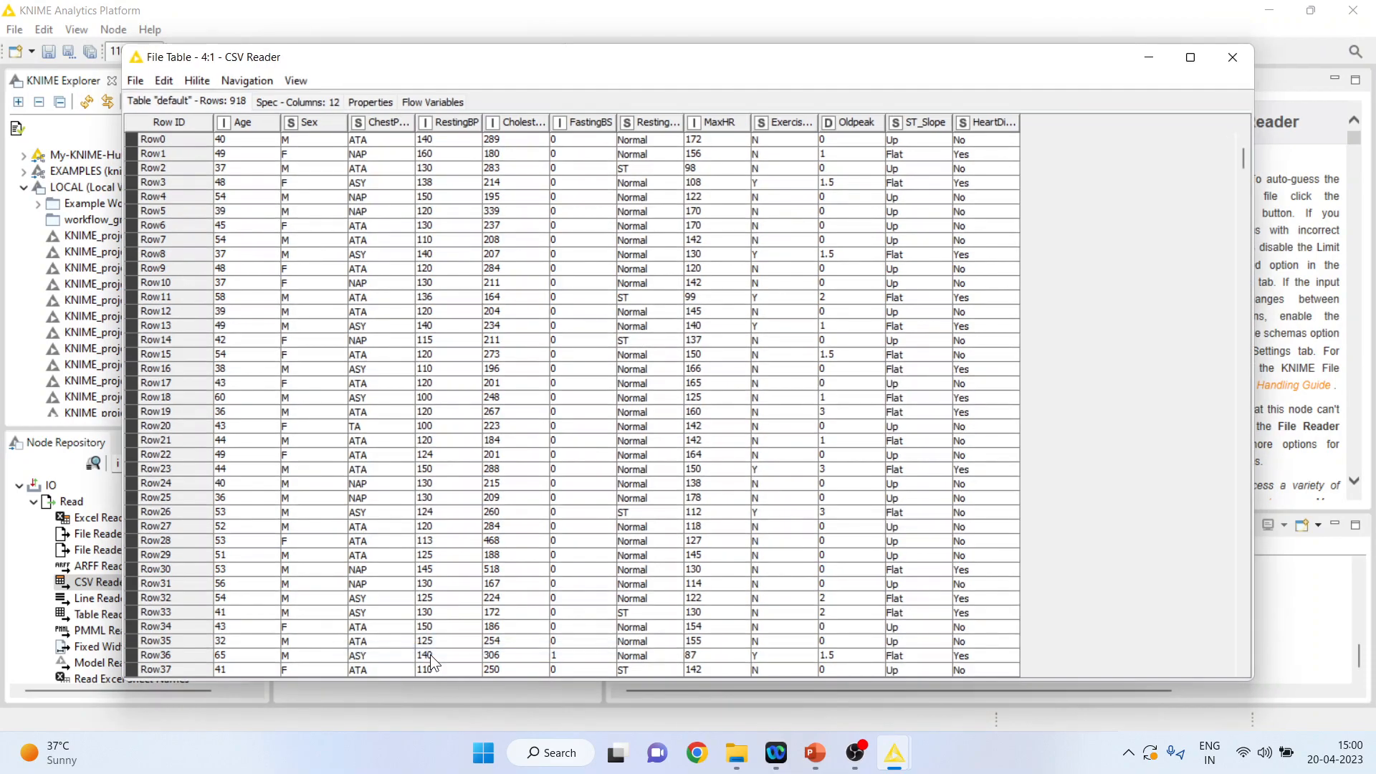
Examine the HeartDisease, Sex, Age, RestingBP, Cholesterol and MaxHR columns in the file table, and close it.
{"action": "left_click_drag", "start_coordinate": [974, 151], "coordinate": [970, 507]}
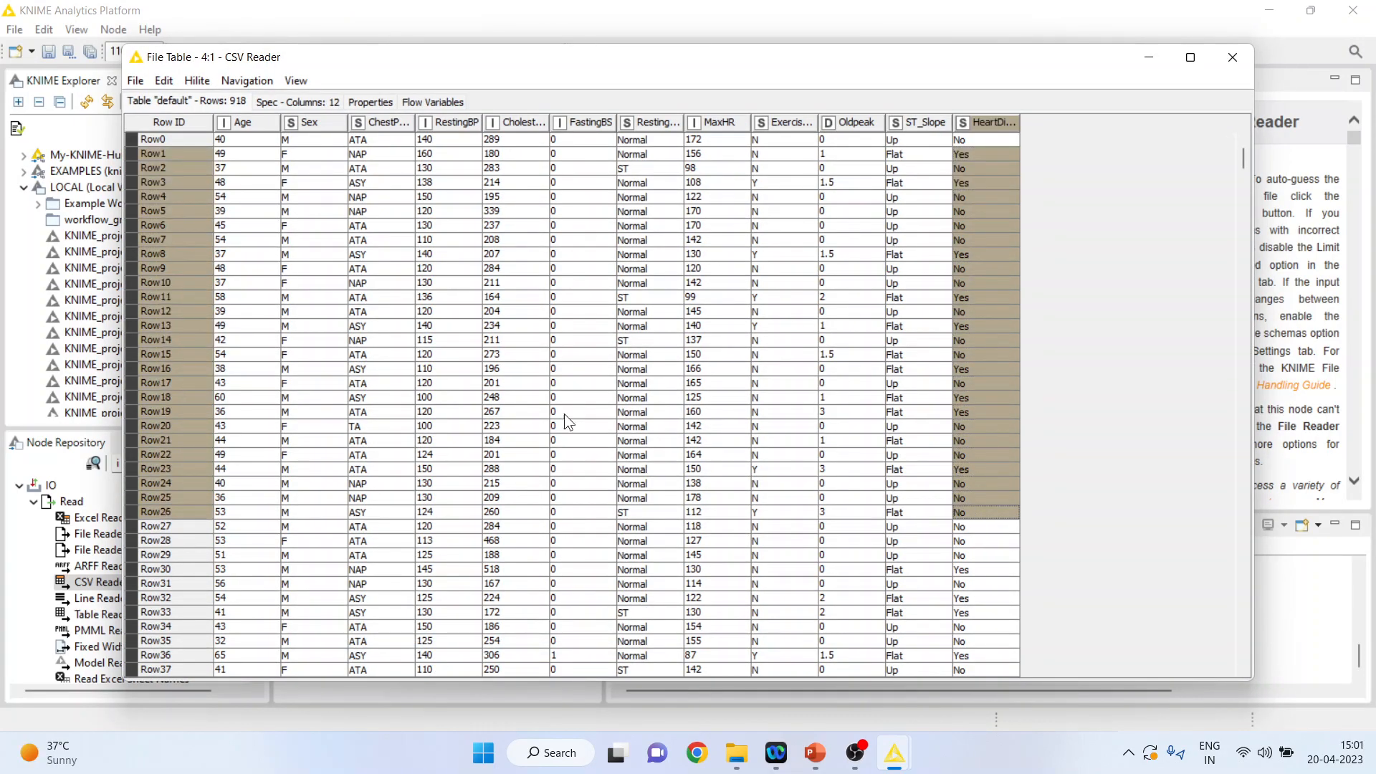
{"action": "left_click_drag", "start_coordinate": [315, 169], "coordinate": [316, 495]}
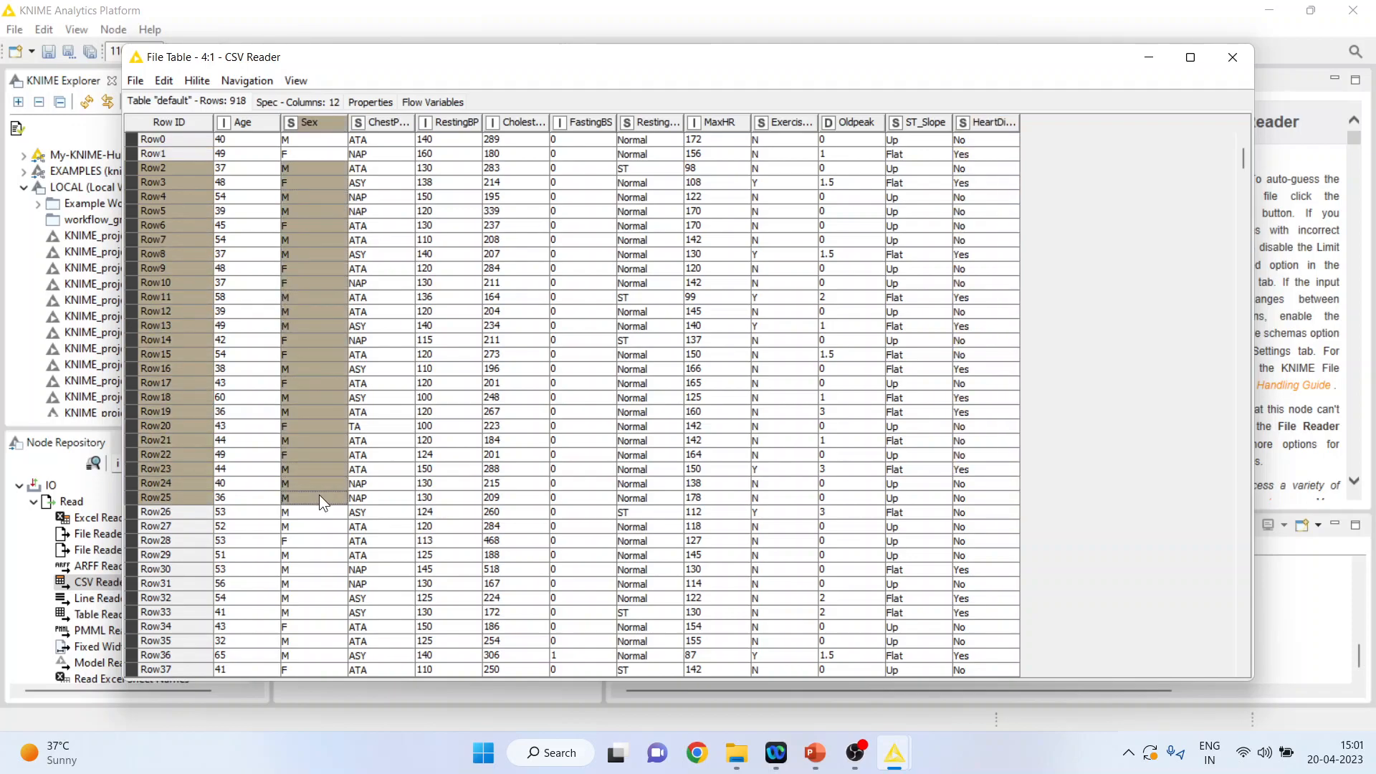
{"action": "left_click_drag", "start_coordinate": [240, 169], "coordinate": [219, 462]}
{"action": "left_click_drag", "start_coordinate": [451, 169], "coordinate": [440, 526]}
{"action": "left_click_drag", "start_coordinate": [510, 190], "coordinate": [510, 526]}
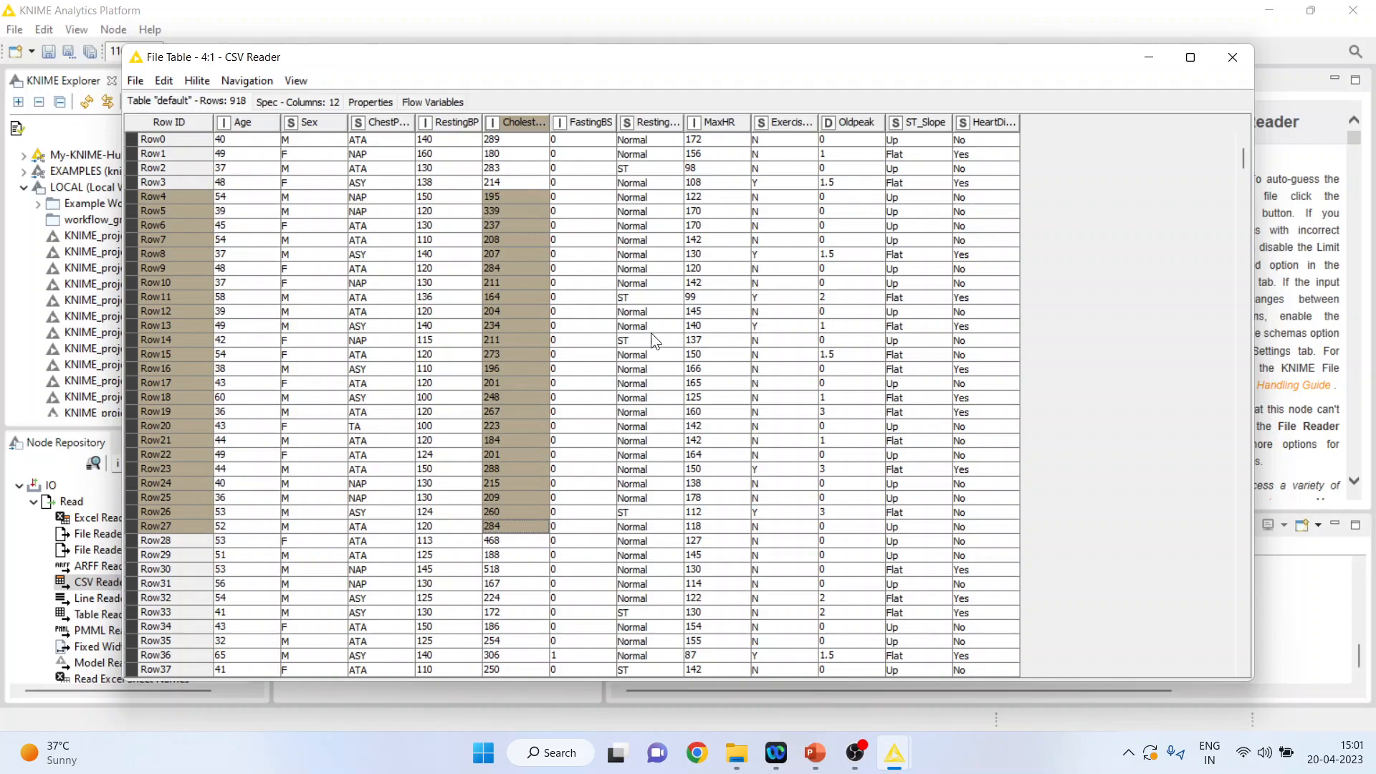
{"action": "left_click_drag", "start_coordinate": [708, 172], "coordinate": [728, 569]}
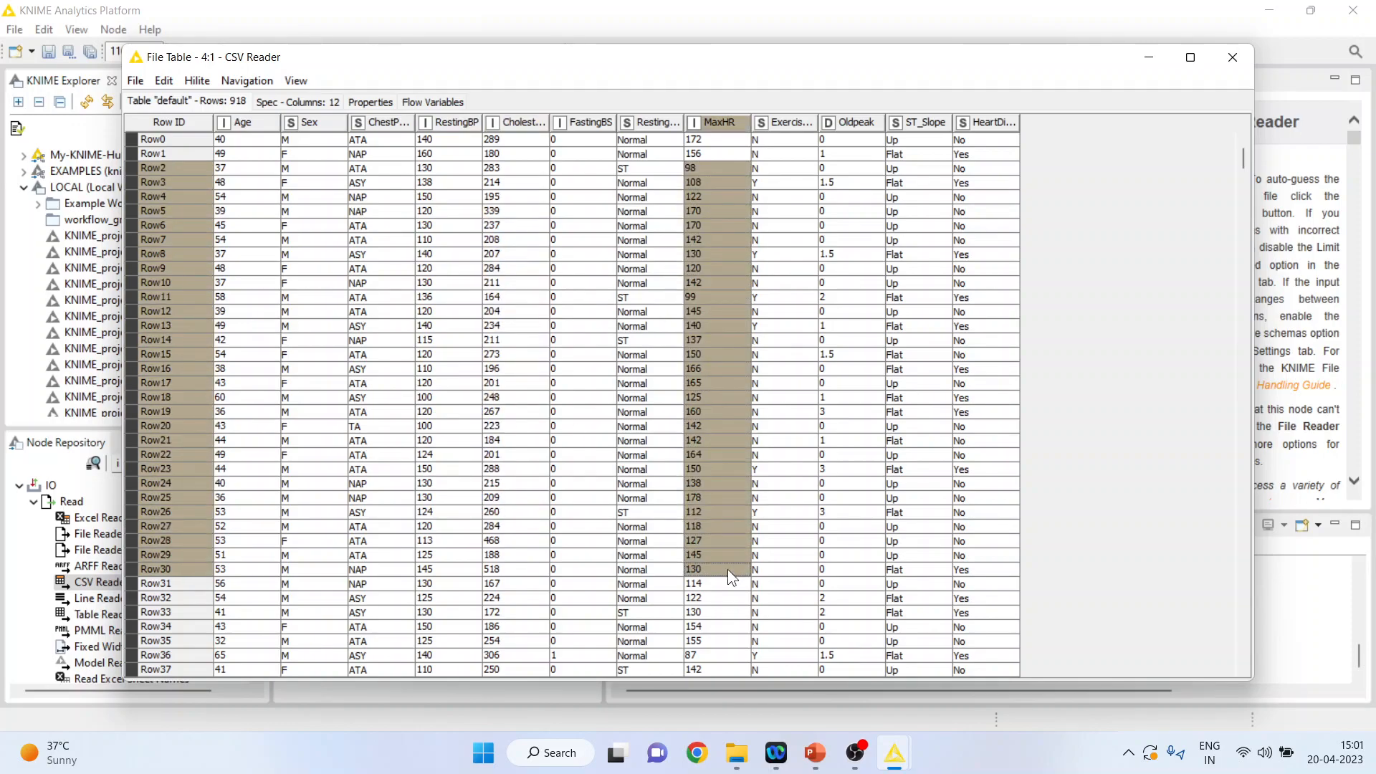
{"action": "left_click", "coordinate": [1249, 61]}
Find the Column Filter node in the repository and add it to the workflow, connected after the CSV Reader.
{"action": "left_click", "coordinate": [154, 464]}
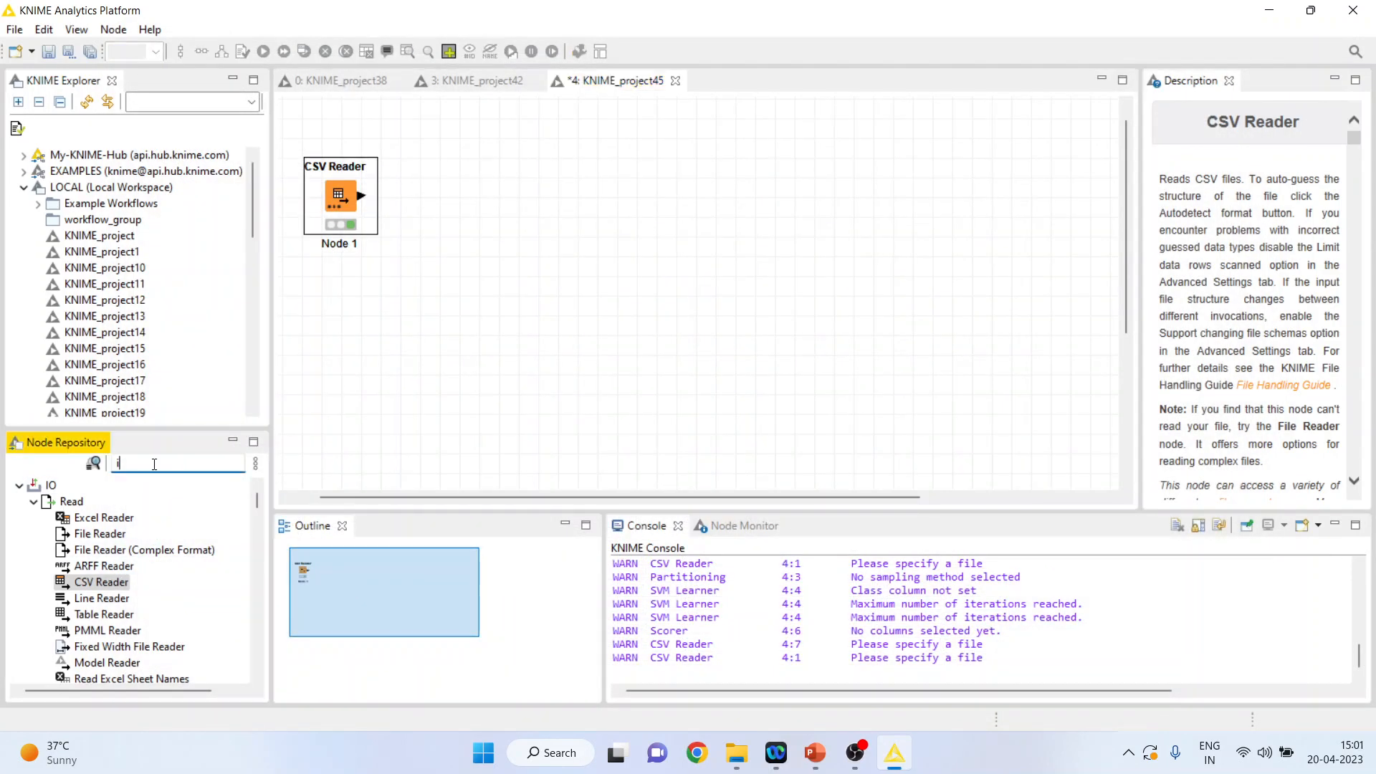
{"action": "type", "text": "col"}
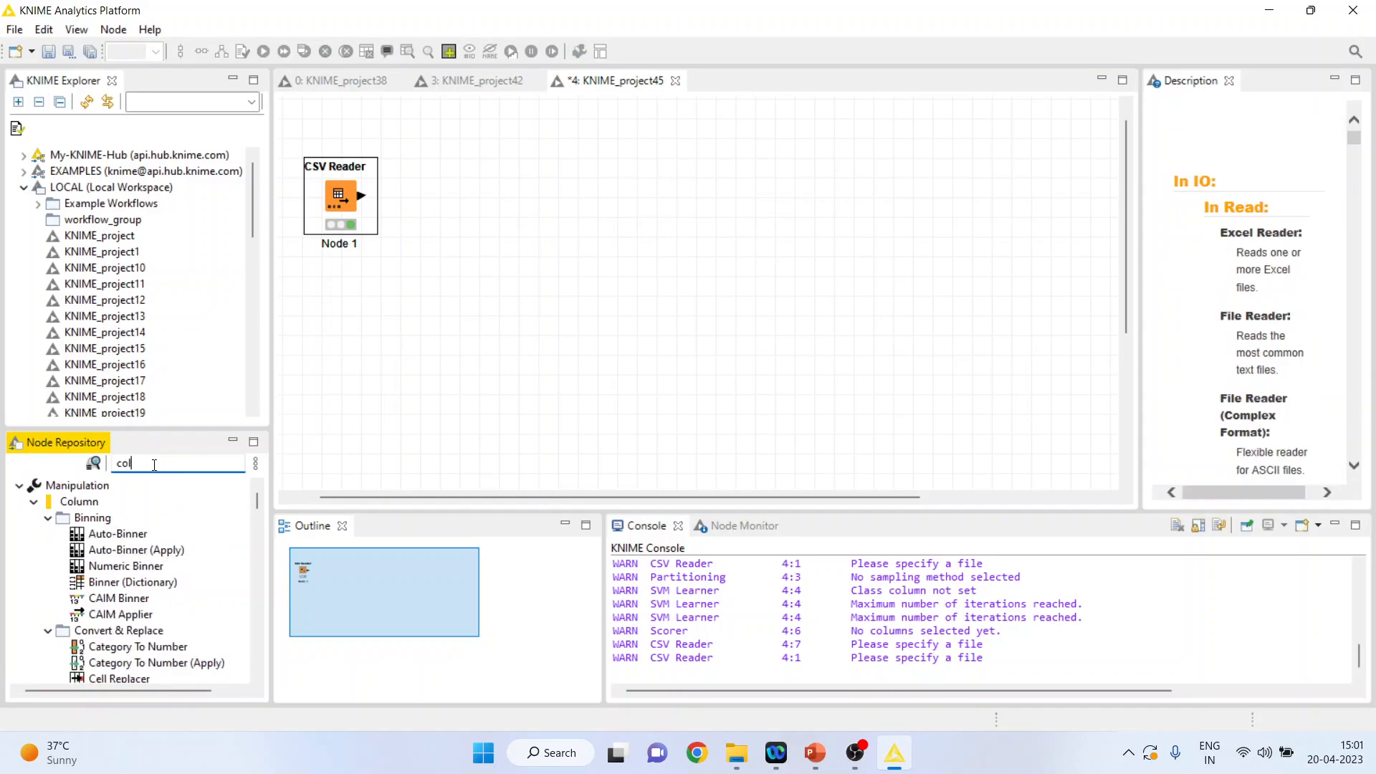
{"action": "type", "text": "umn filt"}
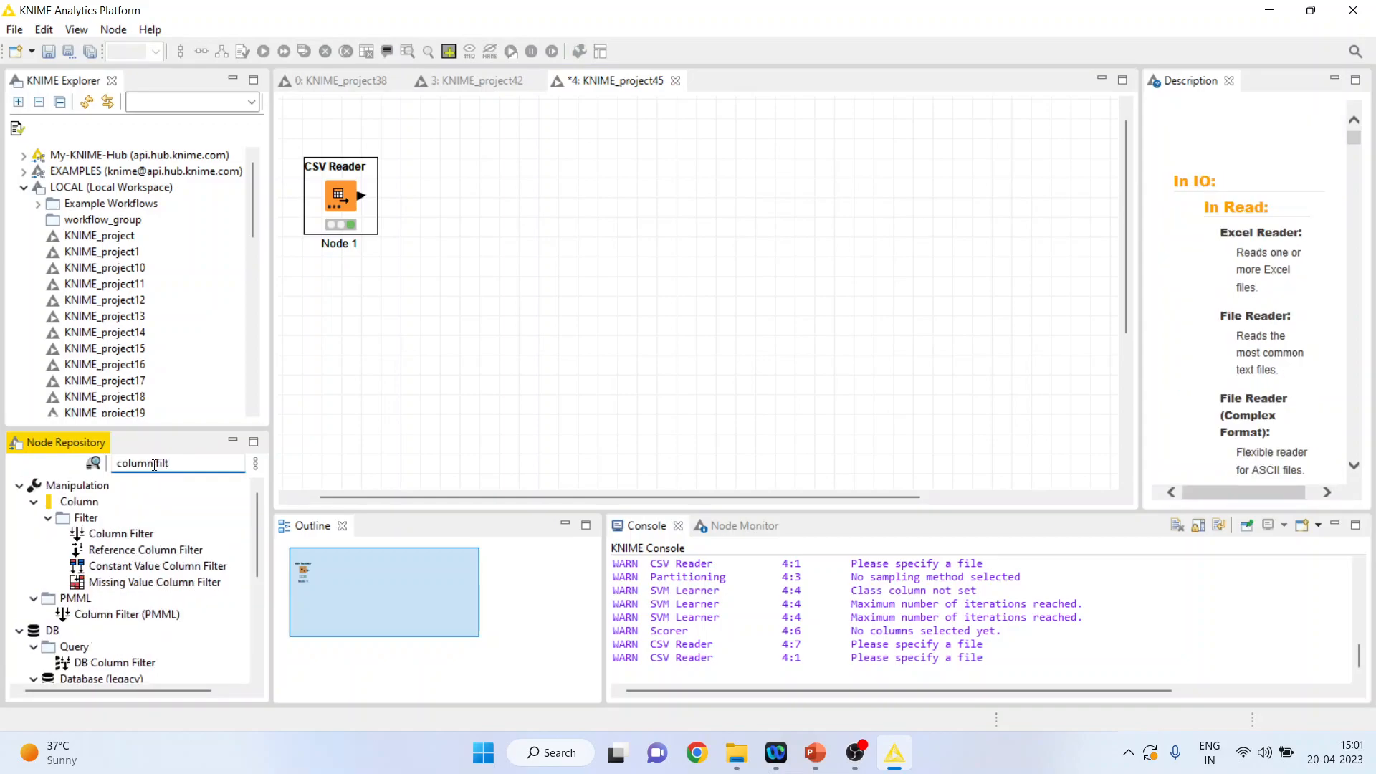
{"action": "double_click", "coordinate": [122, 534]}
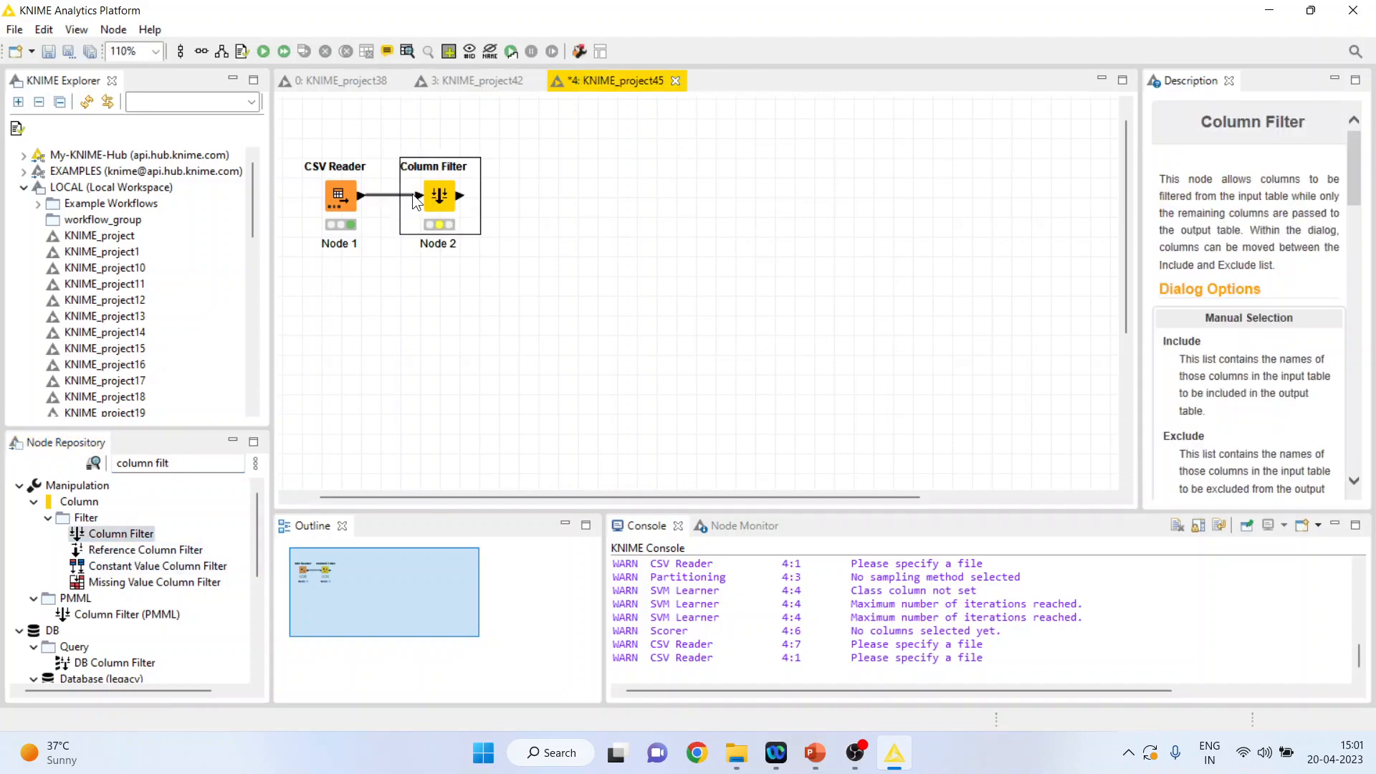
Configure the Column Filter to include only the Age, RestingBP, Cholesterol, MaxHR and HeartDisease columns.
{"action": "right_click", "coordinate": [444, 192]}
{"action": "left_click", "coordinate": [513, 201]}
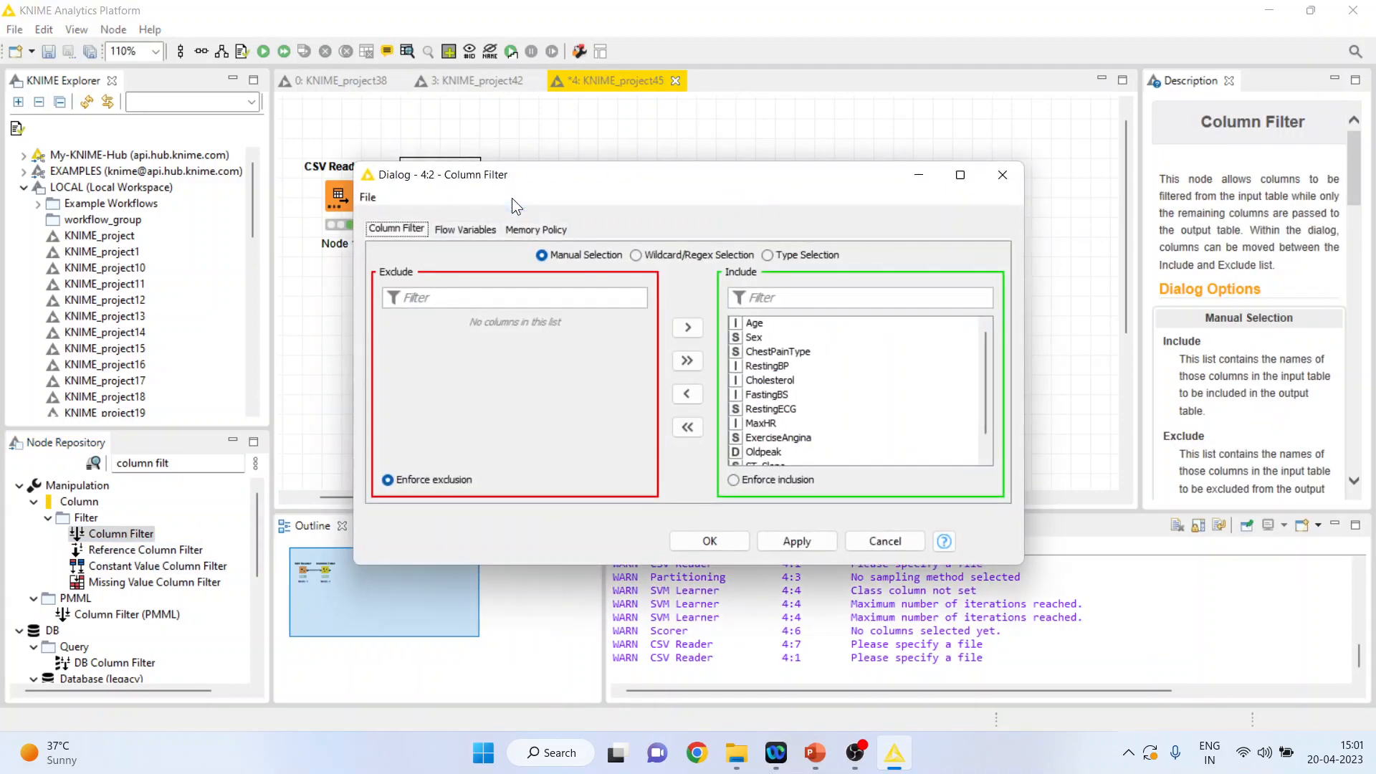
{"action": "left_click", "coordinate": [687, 428]}
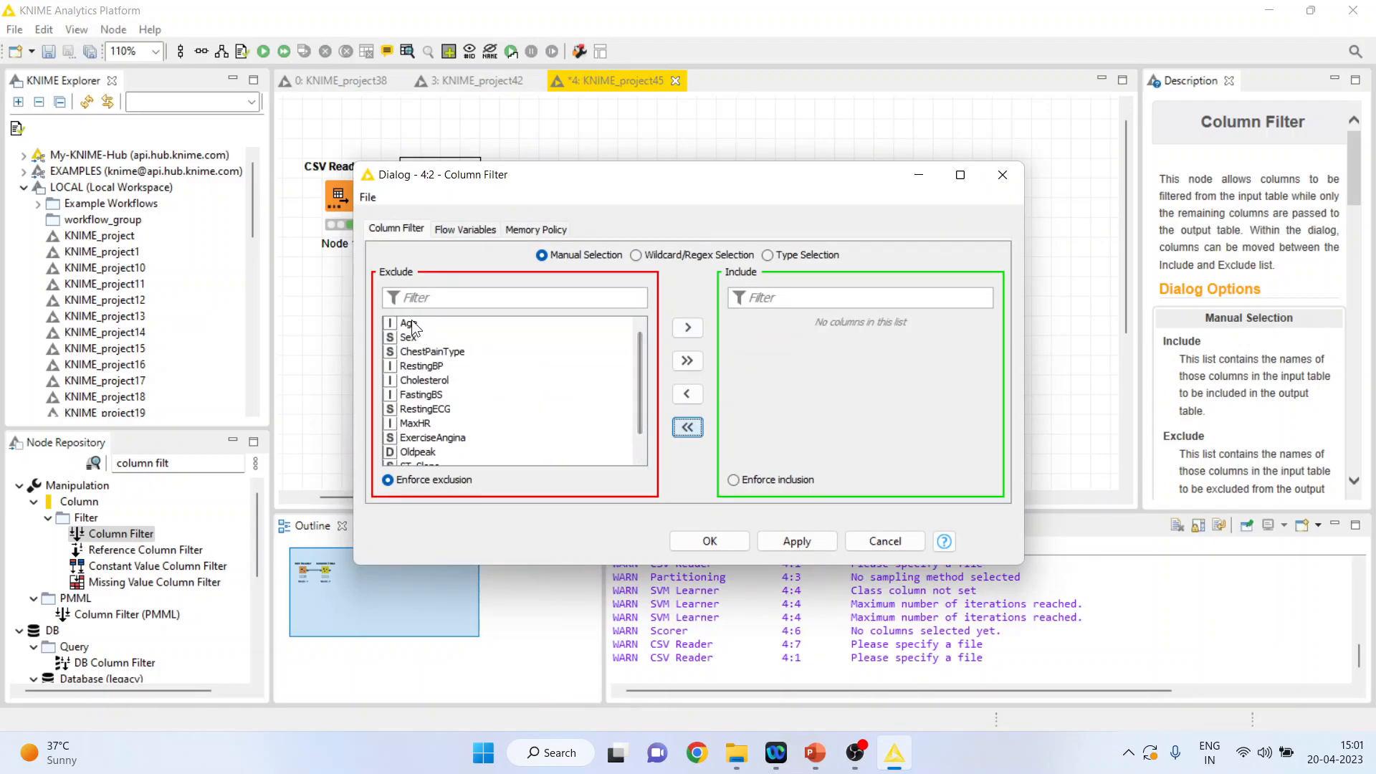
{"action": "left_click", "coordinate": [595, 324]}
{"action": "left_click", "coordinate": [686, 328]}
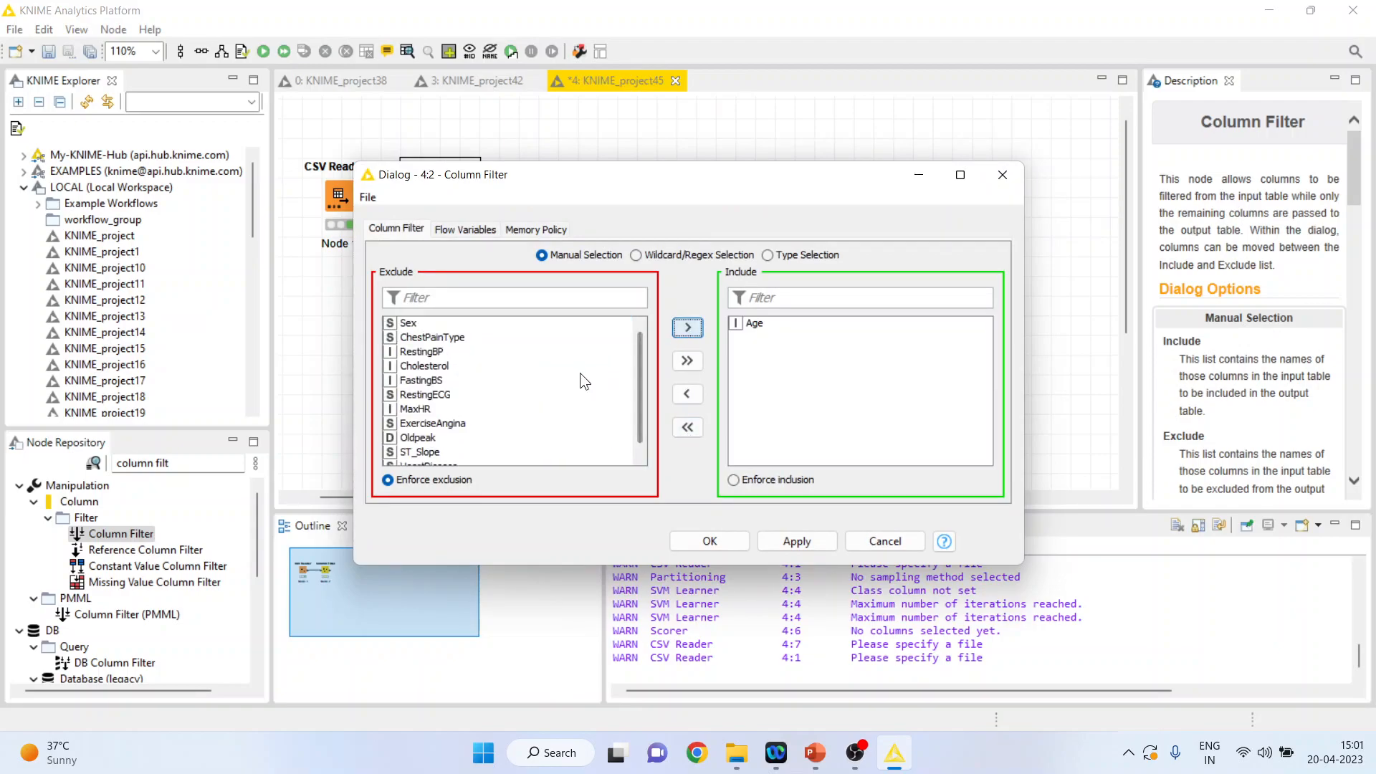
{"action": "left_click", "coordinate": [441, 351]}
{"action": "left_click", "coordinate": [689, 327]}
{"action": "left_click", "coordinate": [453, 352]}
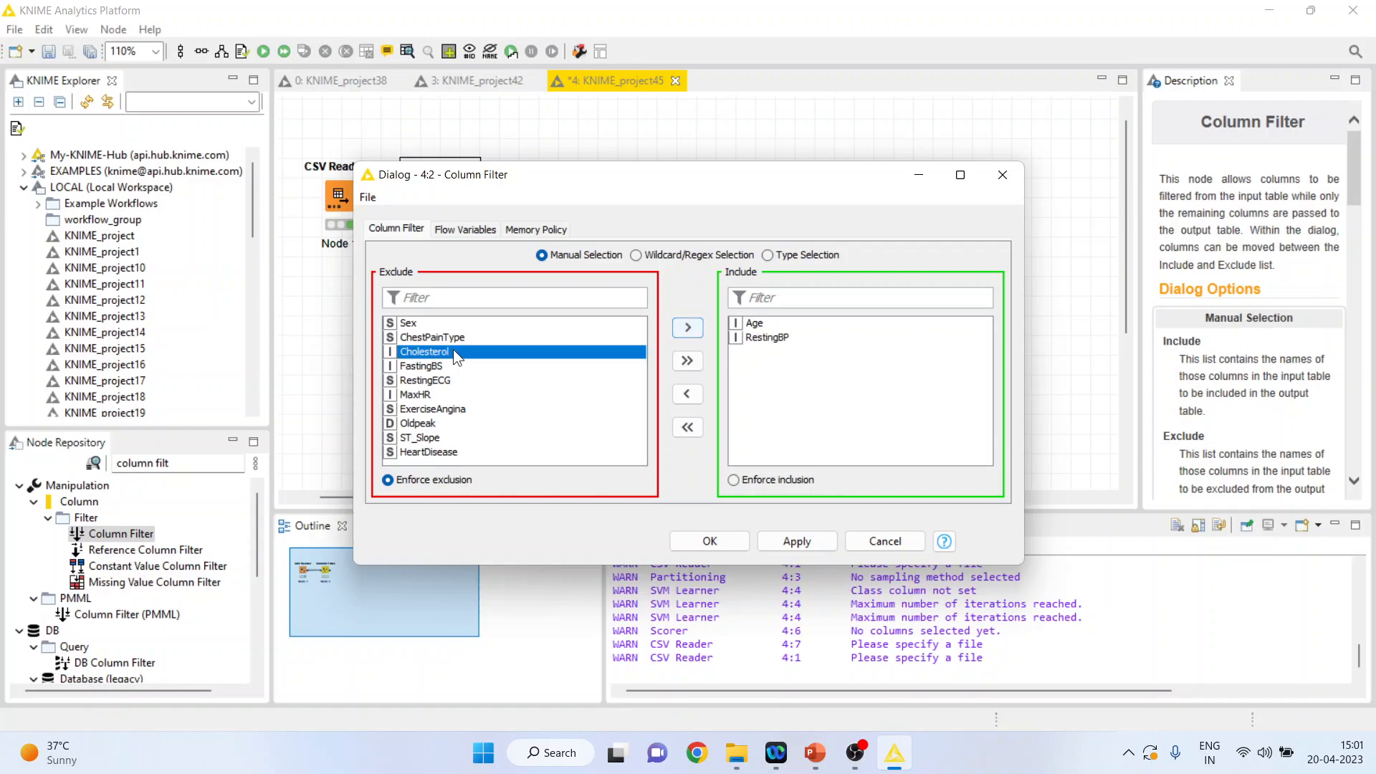
{"action": "left_click", "coordinate": [686, 330]}
{"action": "left_click", "coordinate": [430, 380]}
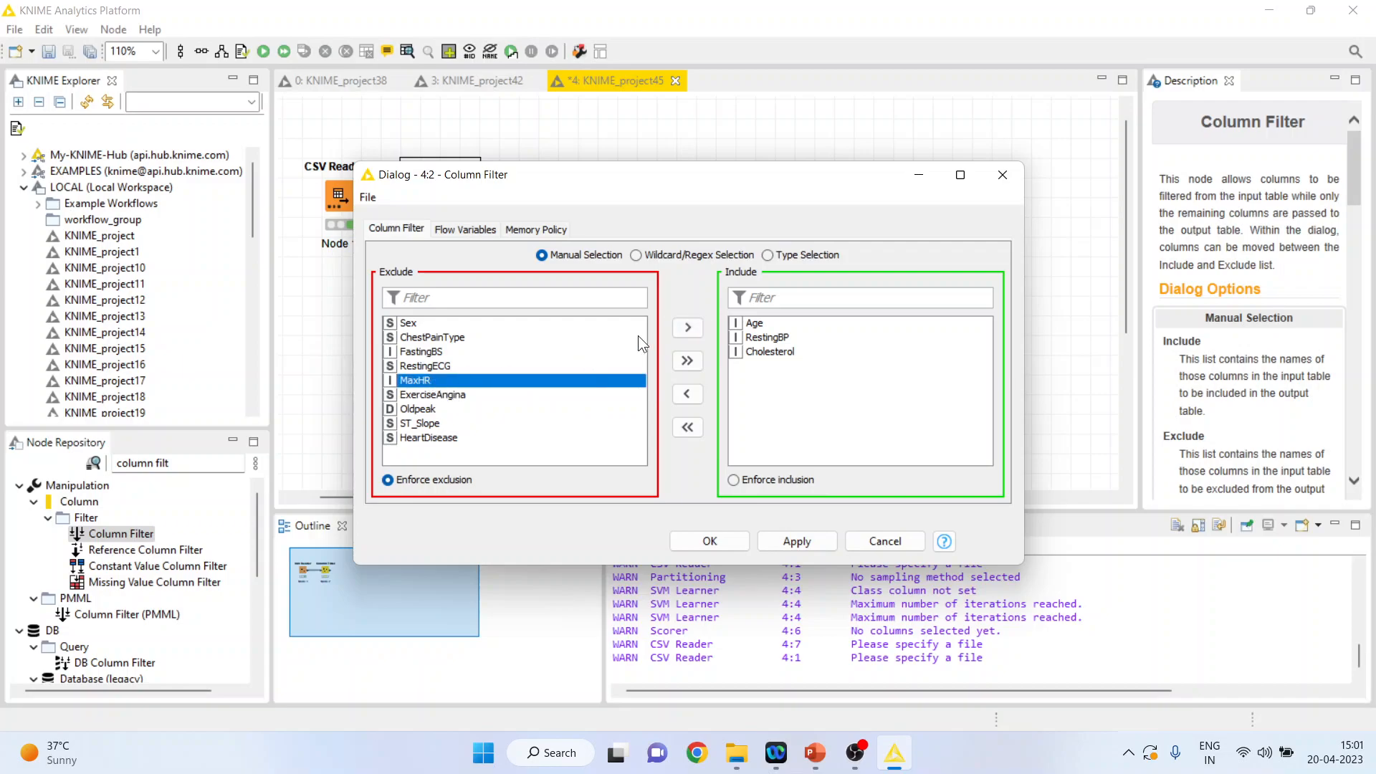
{"action": "left_click", "coordinate": [688, 327]}
{"action": "left_click", "coordinate": [549, 424]}
{"action": "left_click", "coordinate": [688, 328]}
{"action": "left_click", "coordinate": [714, 539]}
Execute the Column Filter node and check its filtered table.
{"action": "right_click", "coordinate": [448, 202]}
{"action": "left_click", "coordinate": [514, 234]}
{"action": "right_click", "coordinate": [437, 200]}
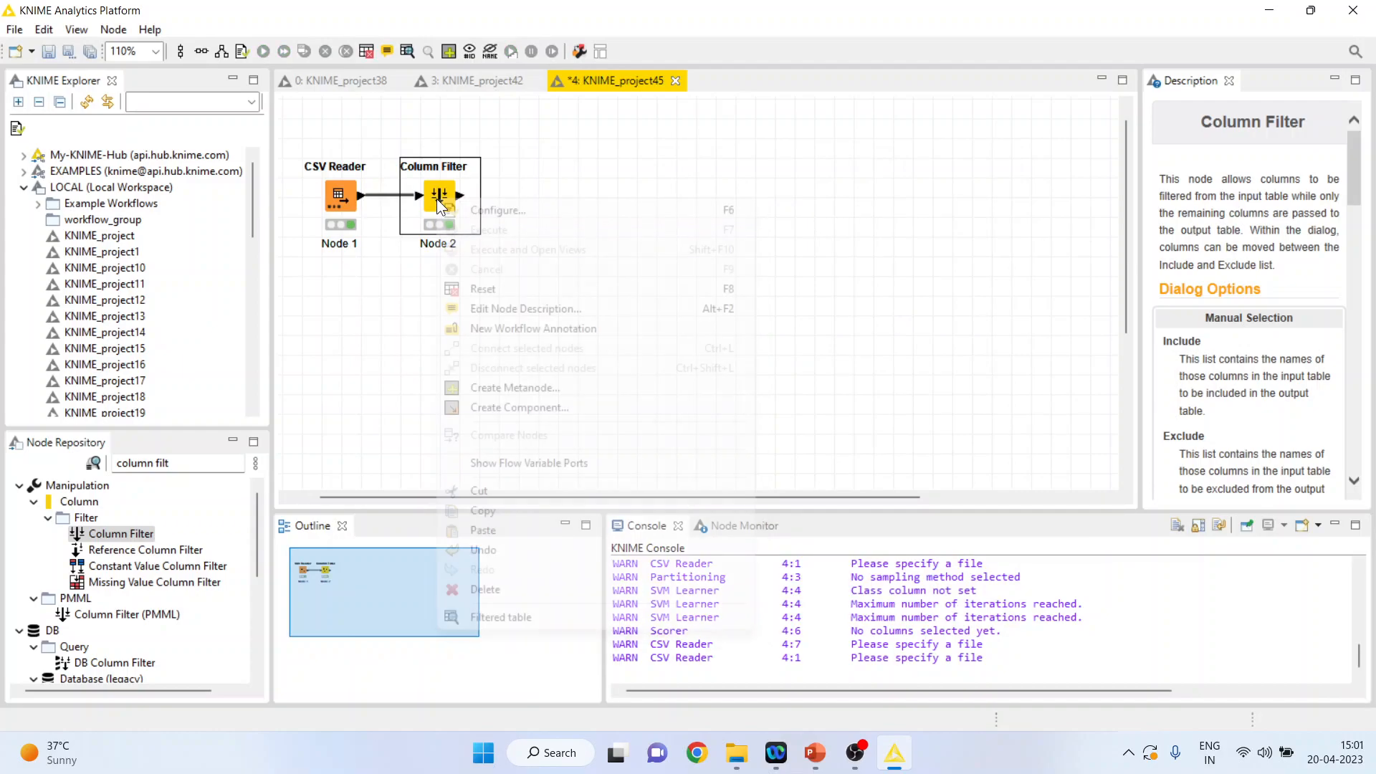
{"action": "left_click", "coordinate": [511, 617]}
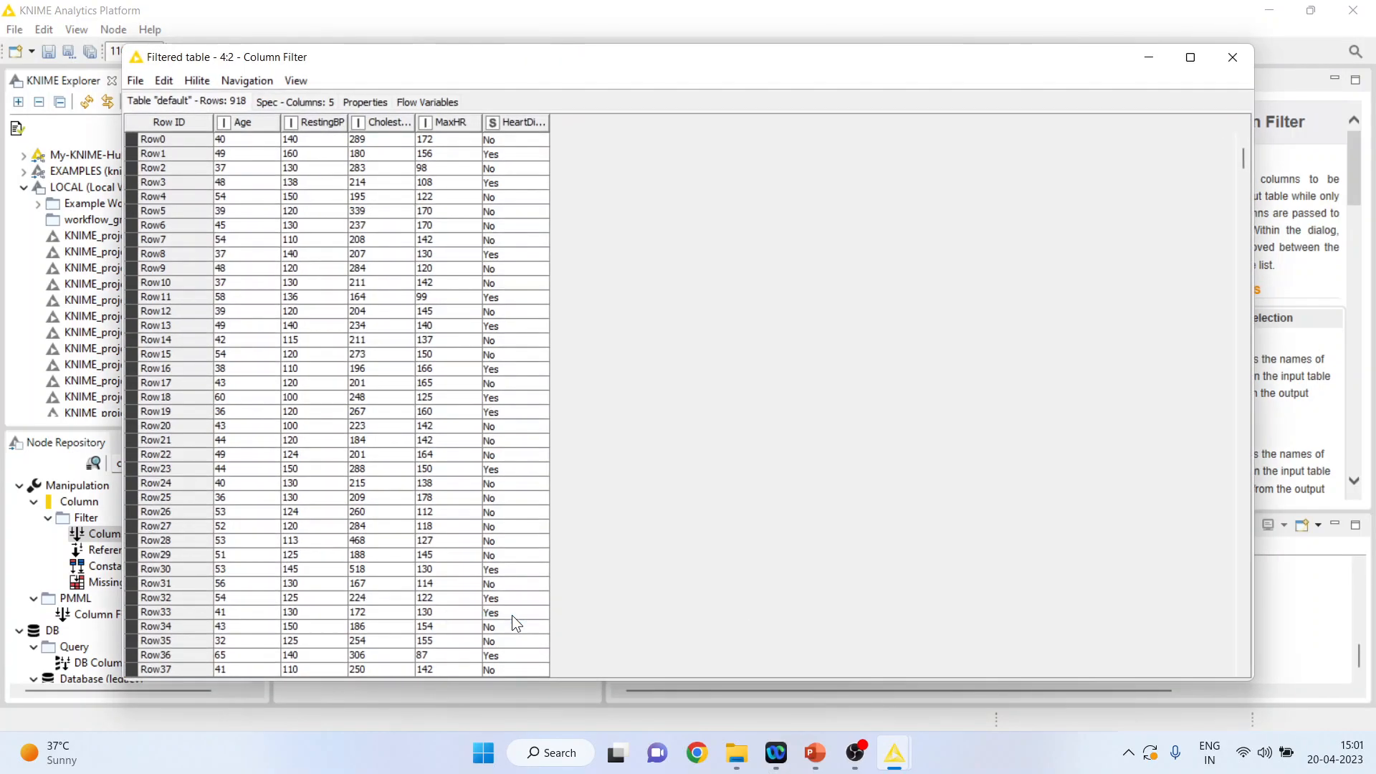
{"action": "left_click", "coordinate": [1229, 65]}
Find the SVM Learner node in the repository and add it to the workflow, connected after the Column Filter.
{"action": "left_click", "coordinate": [231, 470]}
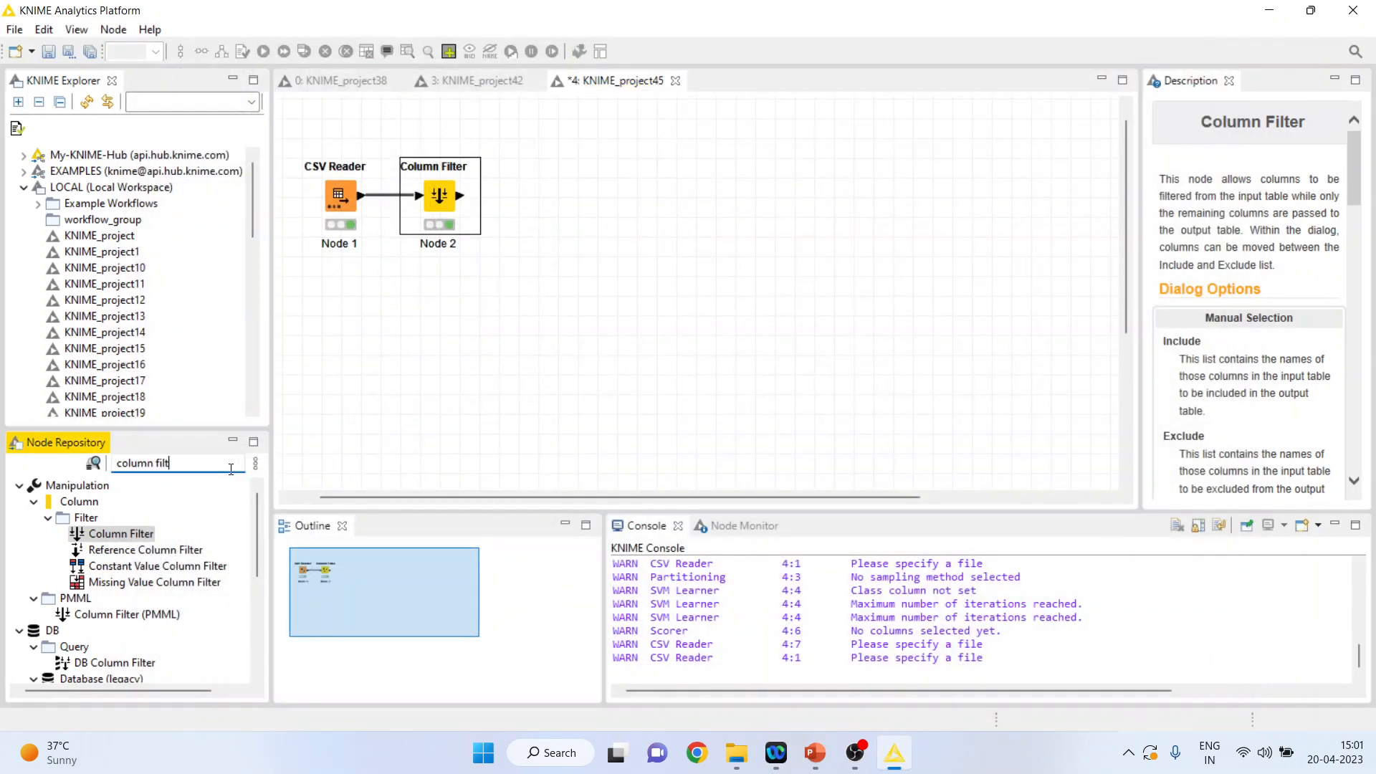
{"action": "key", "text": "BackSpace"}
{"action": "key", "text": "BackSpace"}
{"action": "key", "text": "BackSpace"}
{"action": "key", "text": "BackSpace"}
{"action": "key", "text": "BackSpace"}
{"action": "key", "text": "BackSpace"}
{"action": "key", "text": "BackSpace"}
{"action": "key", "text": "BackSpace"}
{"action": "key", "text": "BackSpace"}
{"action": "key", "text": "BackSpace"}
{"action": "key", "text": "BackSpace"}
{"action": "type", "text": "s"}
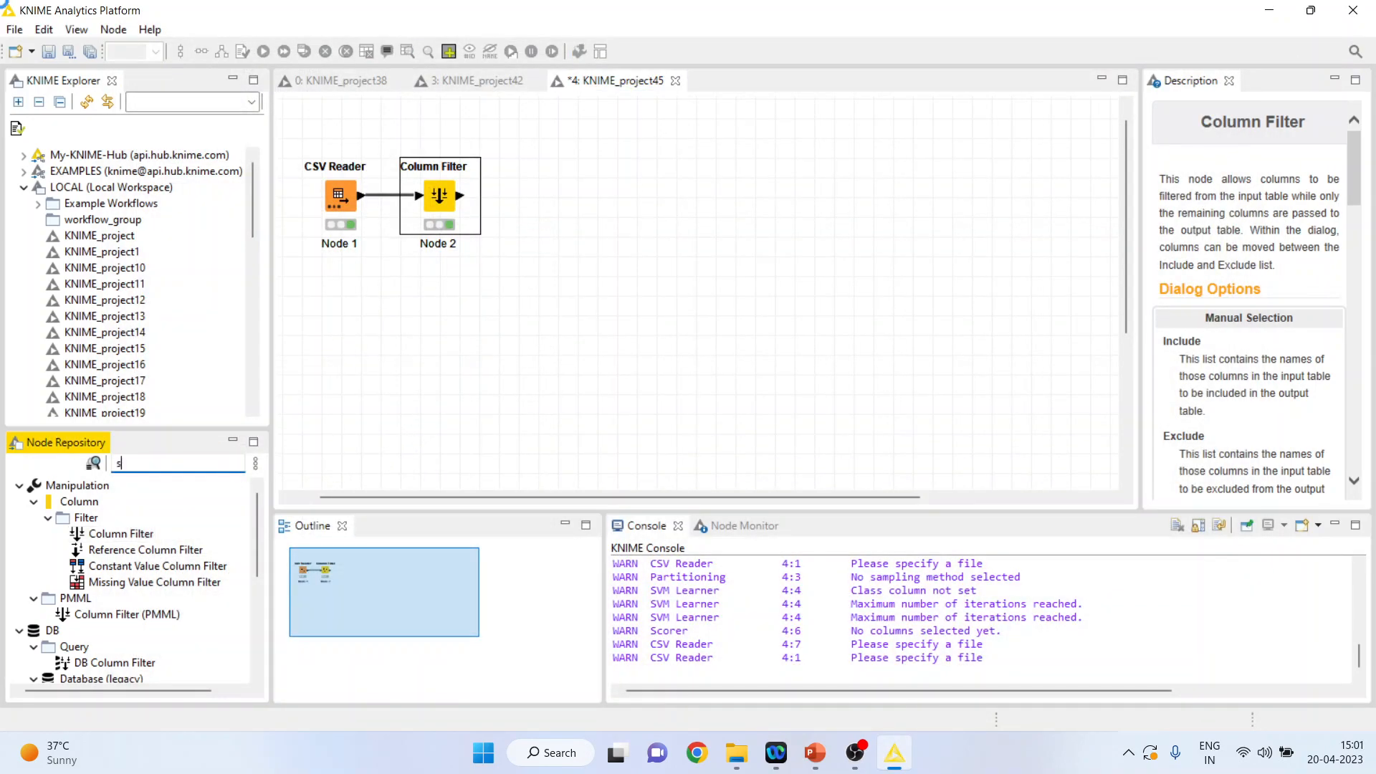
{"action": "type", "text": "vm lear"}
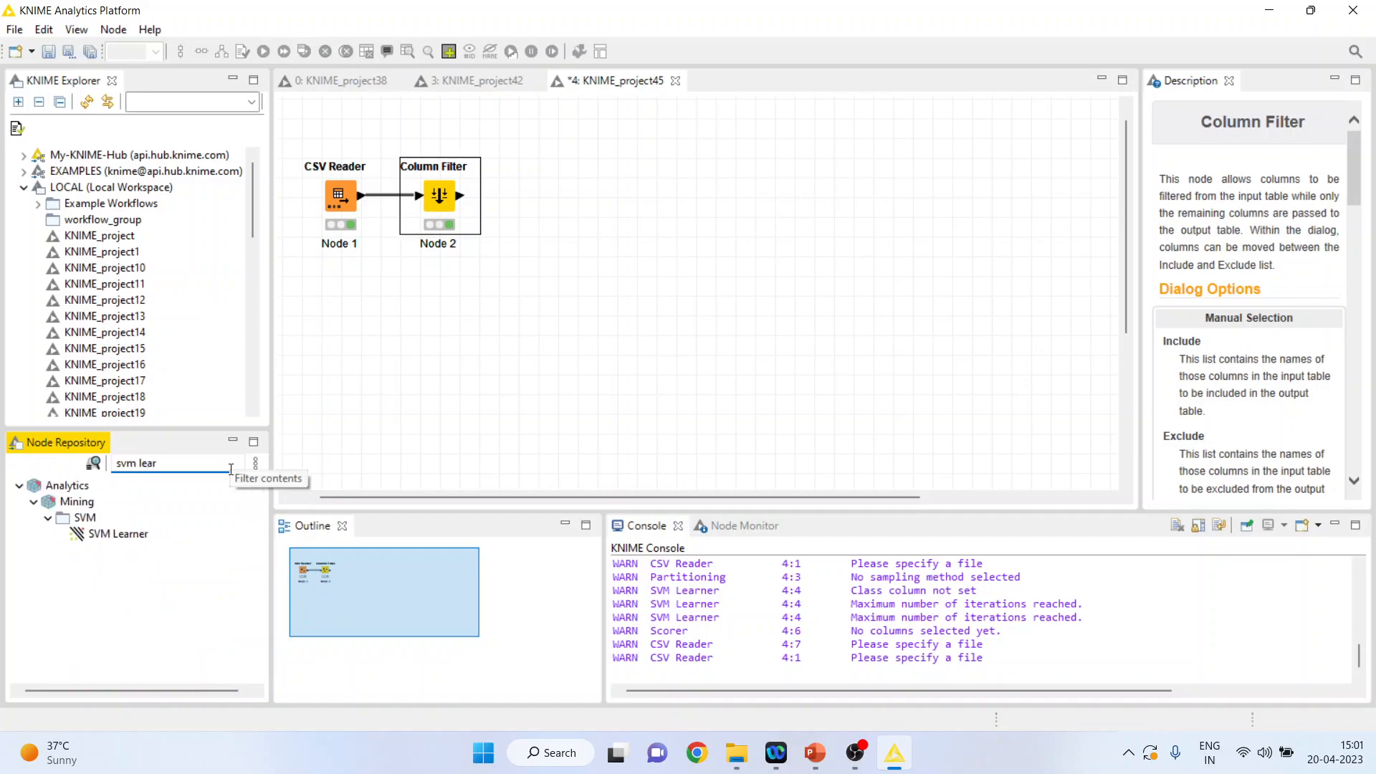
{"action": "double_click", "coordinate": [118, 534]}
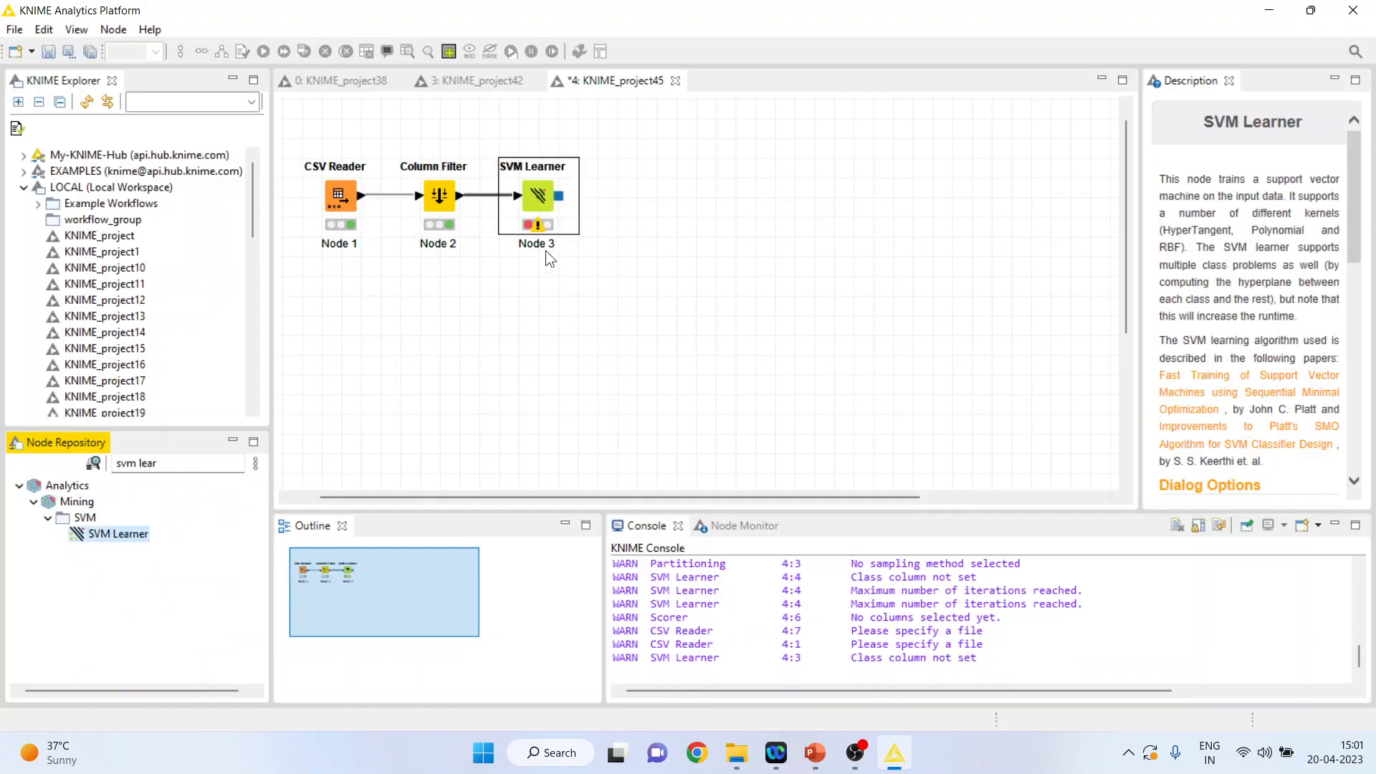
Configure the SVM Learner with HeartDisease as the class column and the Polynomial kernel, and execute the node.
{"action": "right_click", "coordinate": [551, 200]}
{"action": "left_click", "coordinate": [585, 211]}
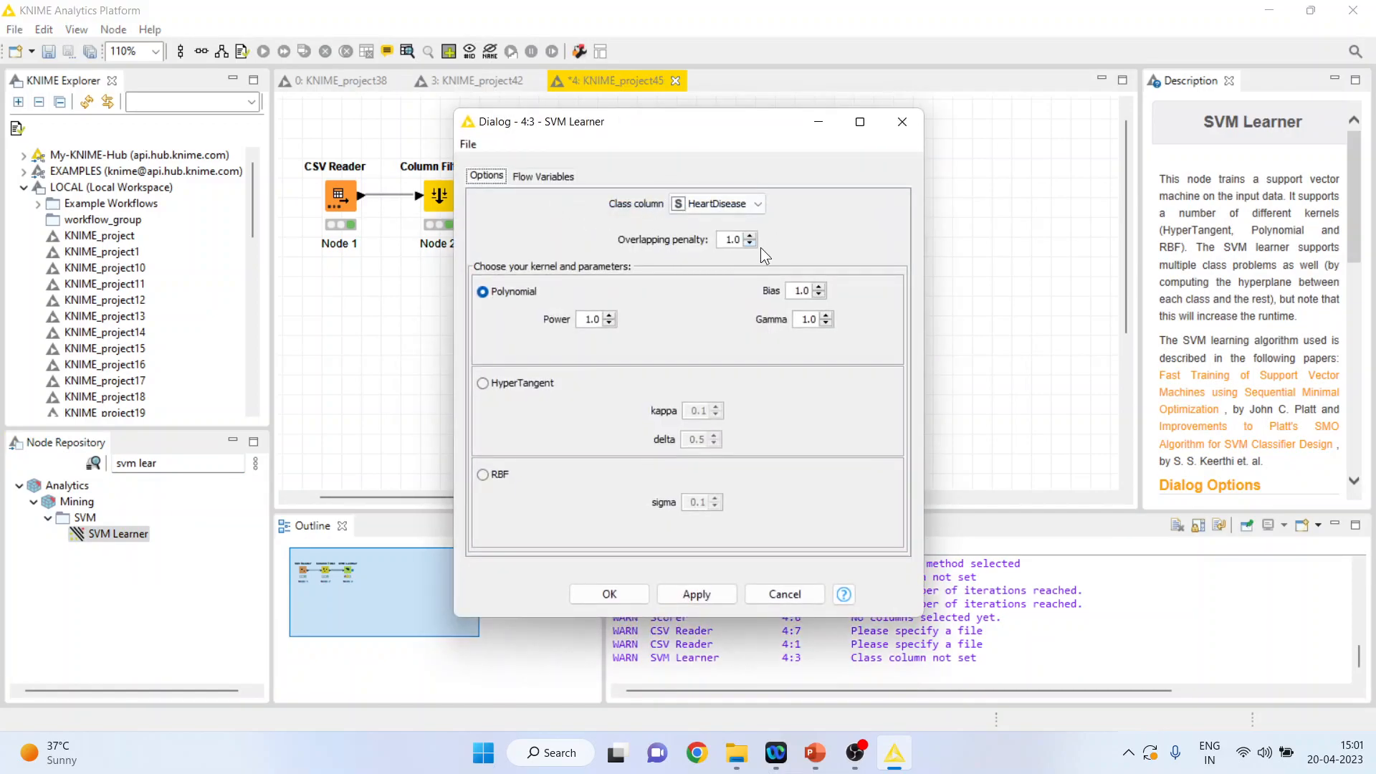
{"action": "left_click", "coordinate": [610, 595]}
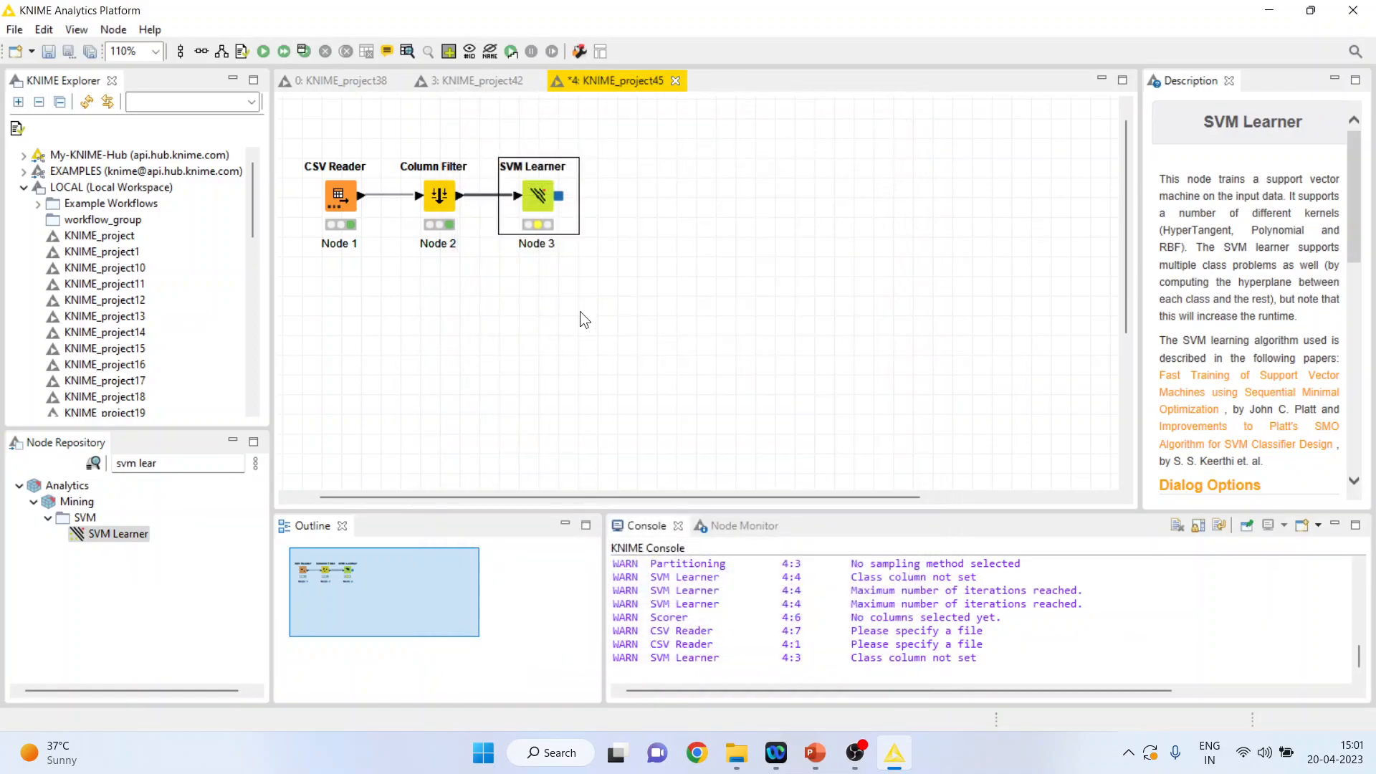
{"action": "right_click", "coordinate": [543, 197]}
{"action": "left_click", "coordinate": [639, 228]}
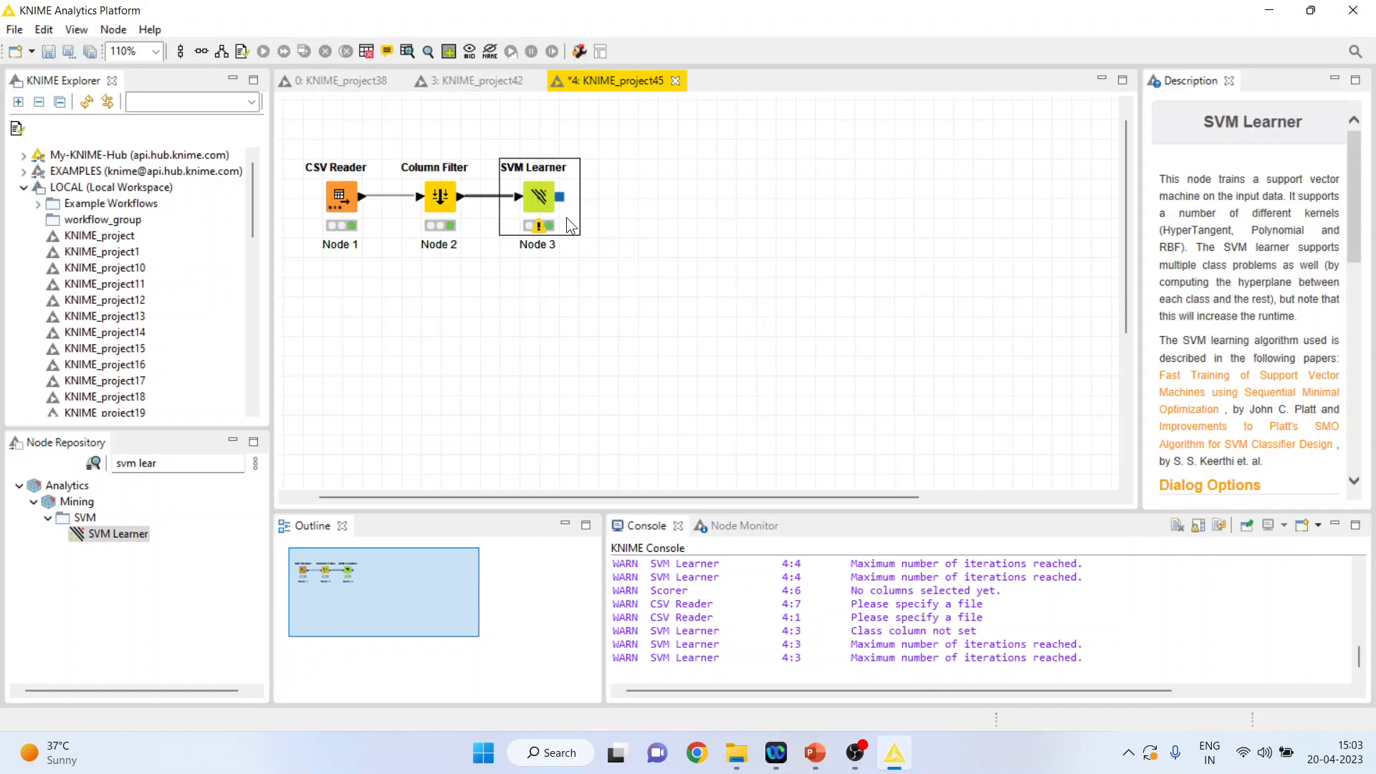
Examine the trained model in the SVM Learner's SVM View, and close the view.
{"action": "right_click", "coordinate": [543, 208]}
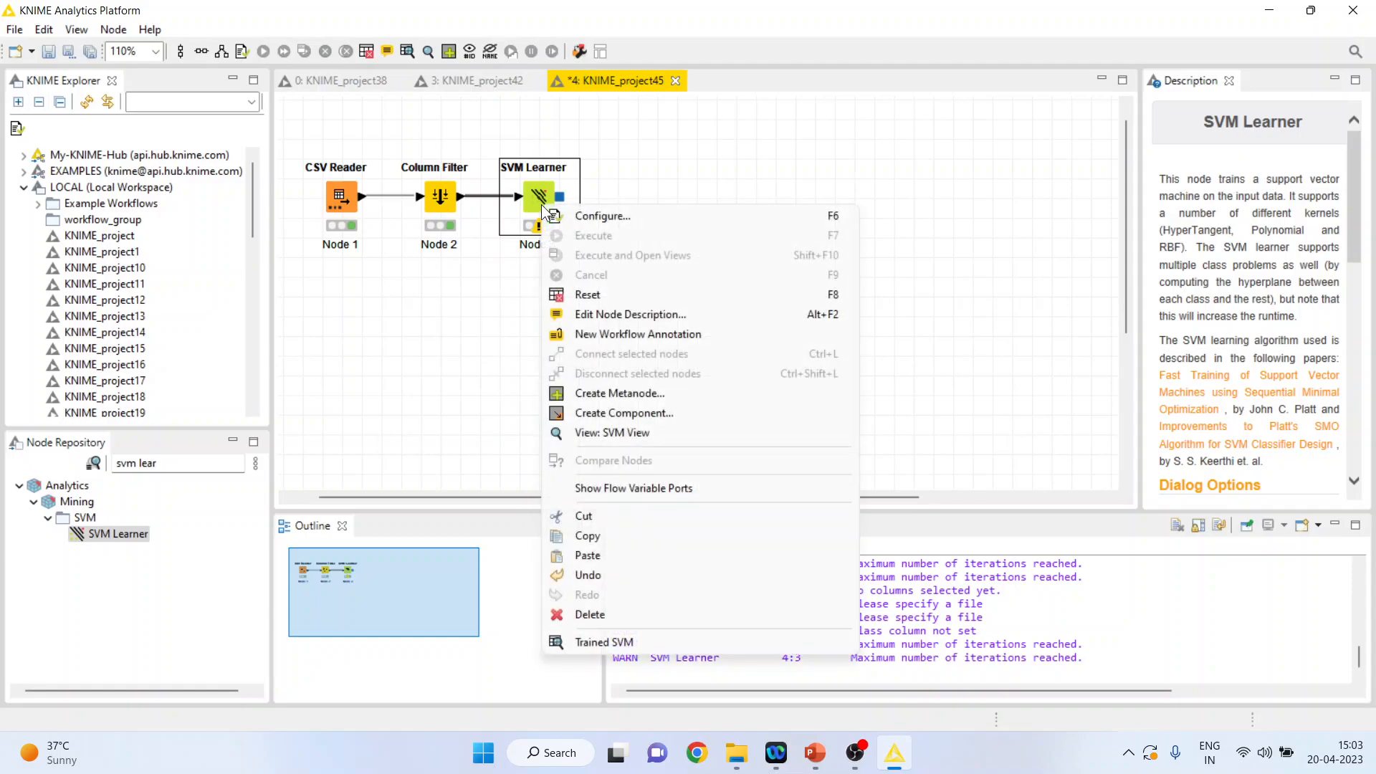
{"action": "left_click", "coordinate": [653, 433]}
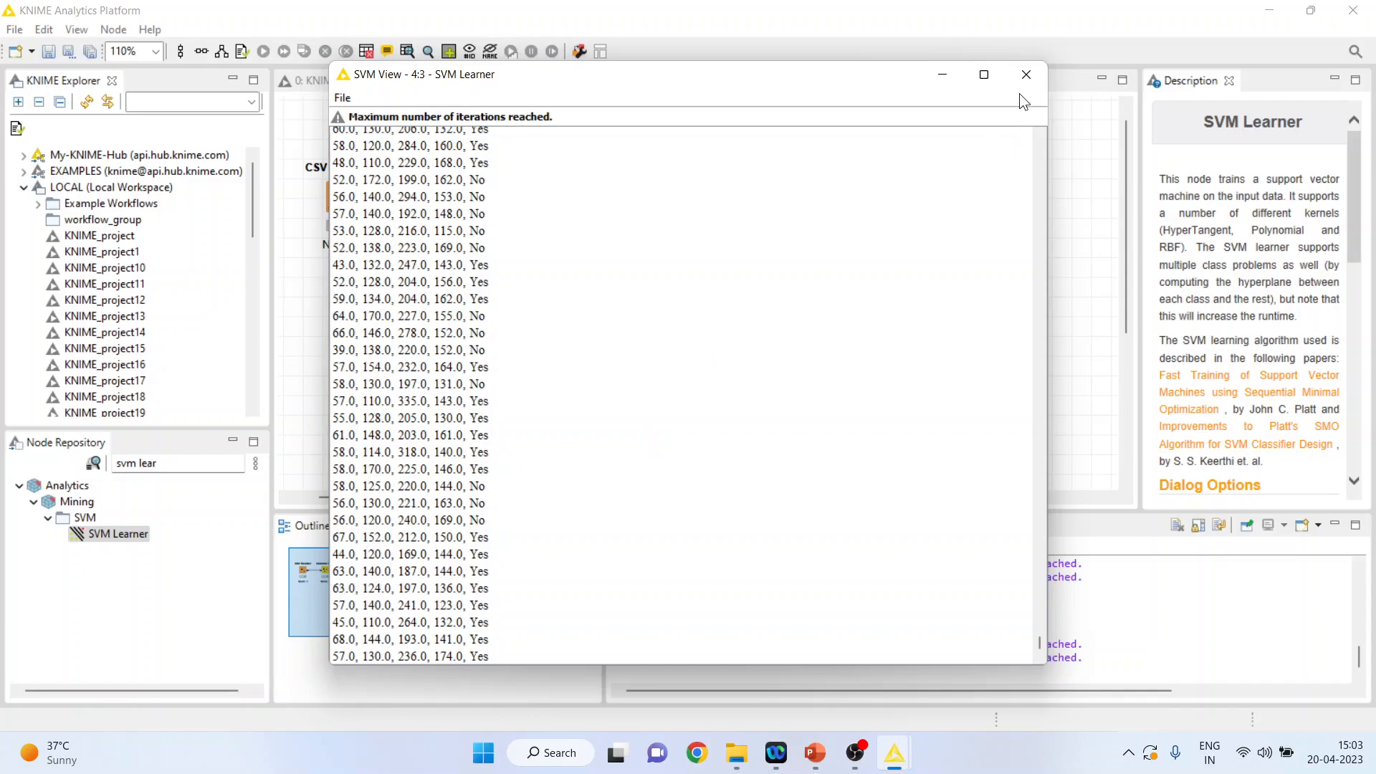
{"action": "left_click", "coordinate": [1026, 74]}
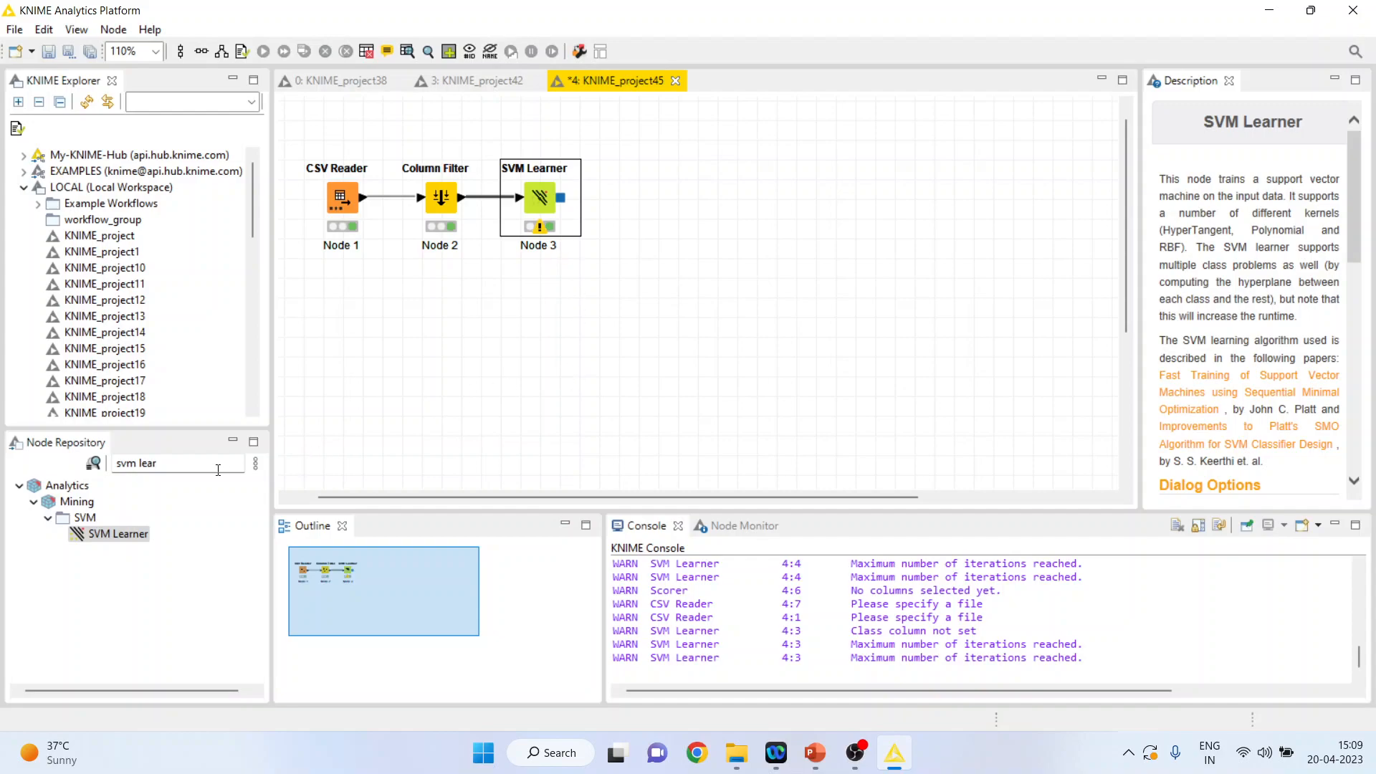
Find the PMML Writer node in the repository and add it to the workflow, connected after the SVM Learner.
{"action": "left_click", "coordinate": [159, 470]}
{"action": "key", "text": "BackSpace"}
{"action": "key", "text": "BackSpace"}
{"action": "key", "text": "BackSpace"}
{"action": "key", "text": "BackSpace"}
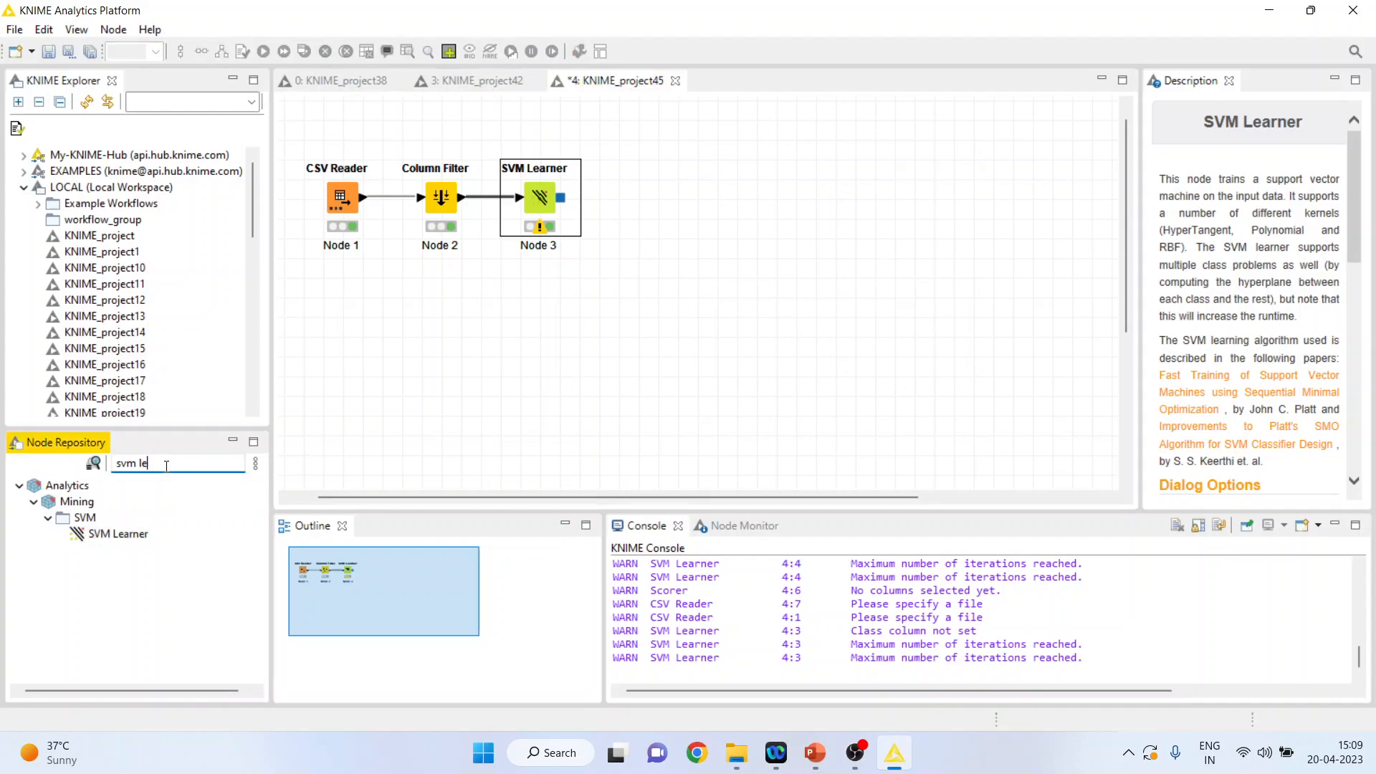
{"action": "key", "text": "BackSpace"}
{"action": "key", "text": "BackSpace"}
{"action": "key", "text": "BackSpace"}
{"action": "key", "text": "BackSpace"}
{"action": "type", "text": "pmml"}
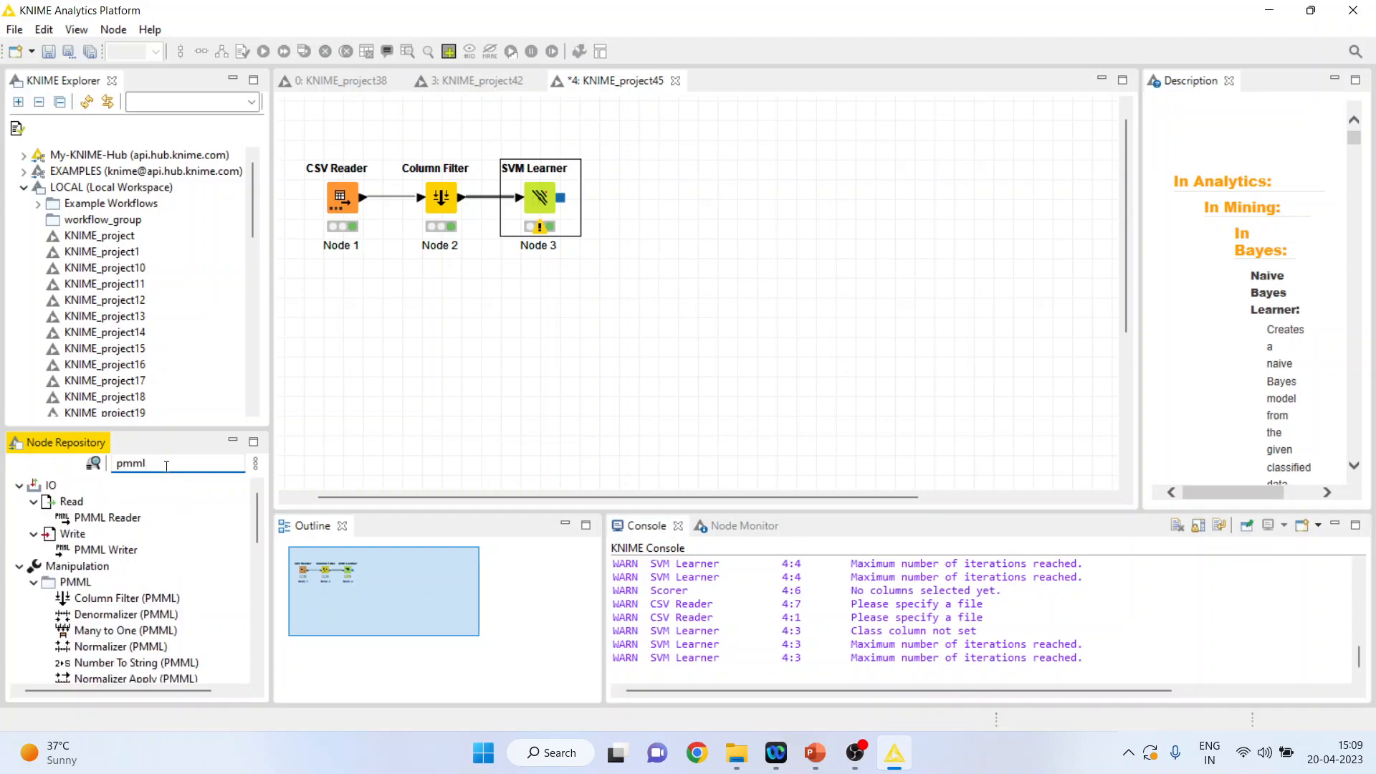
{"action": "double_click", "coordinate": [106, 551]}
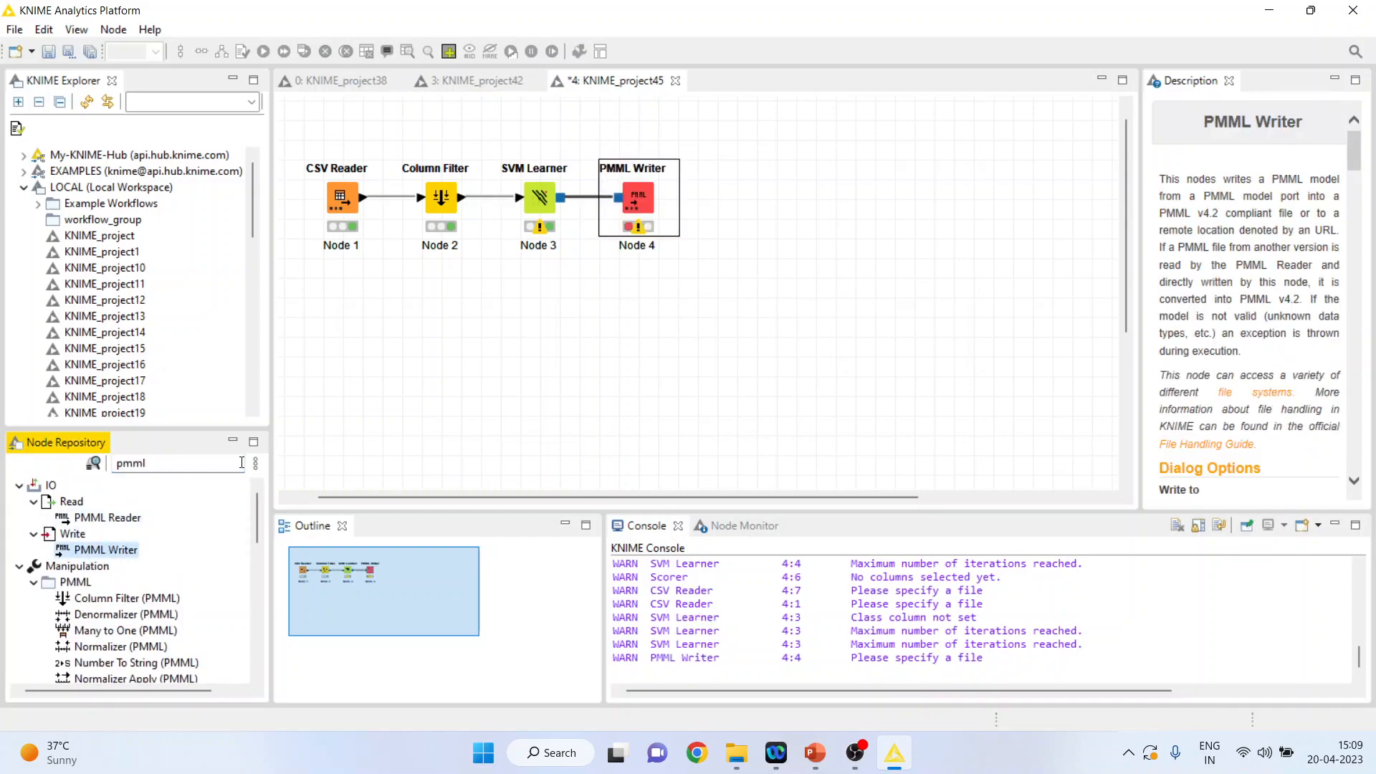
Configure the PMML Writer to save the model as svm on the D: drive, and execute the node.
{"action": "right_click", "coordinate": [648, 190]}
{"action": "left_click", "coordinate": [710, 206]}
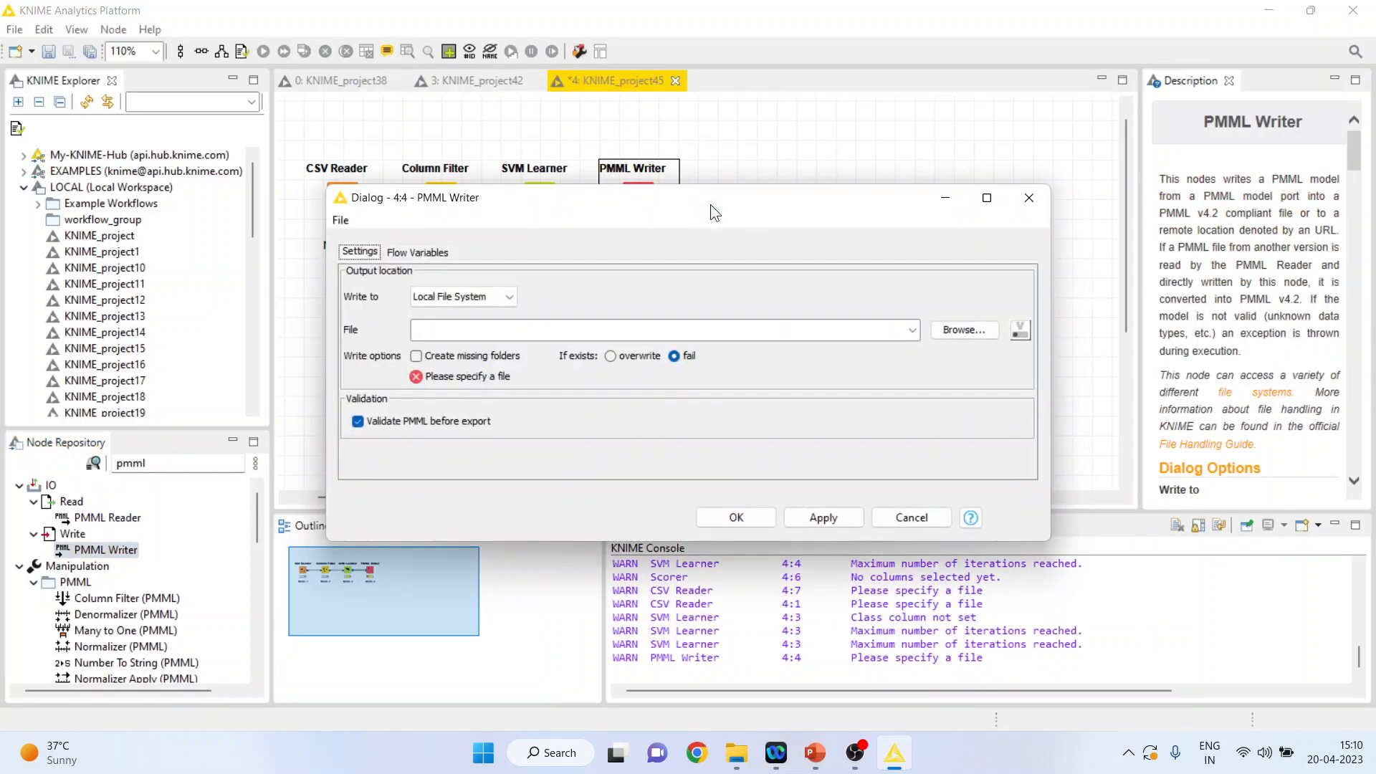
{"action": "left_click", "coordinate": [961, 336]}
{"action": "left_click", "coordinate": [809, 179]}
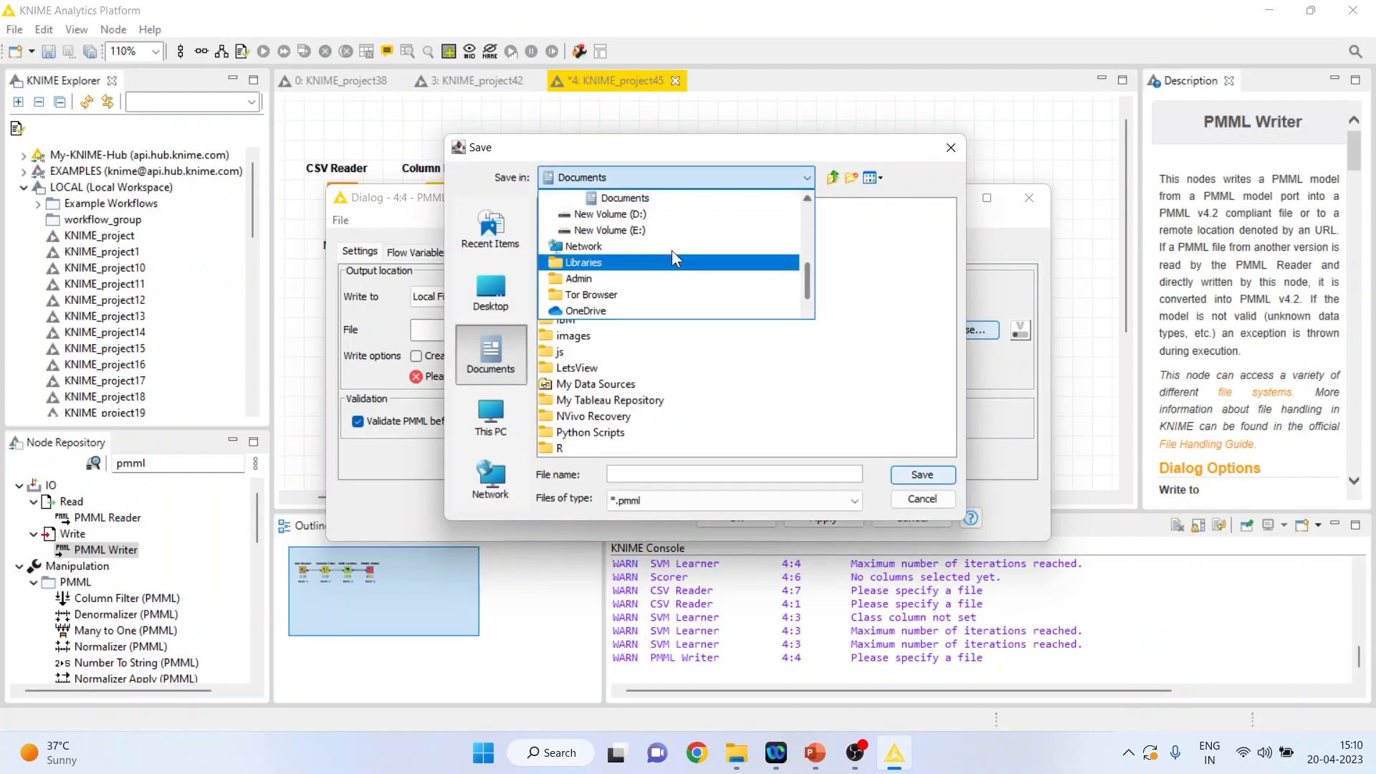
{"action": "left_click", "coordinate": [664, 216]}
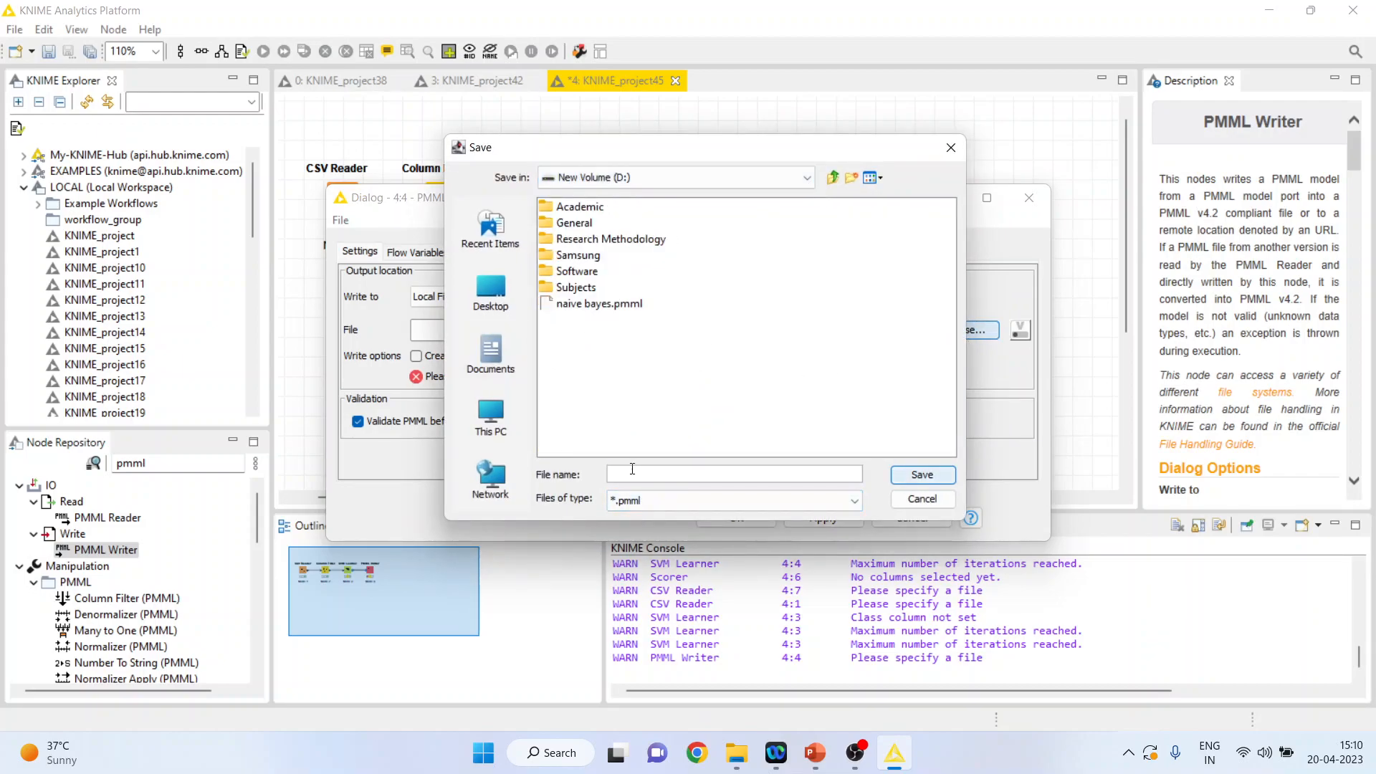
{"action": "type", "text": "svm"}
{"action": "left_click", "coordinate": [906, 476]}
{"action": "left_click", "coordinate": [736, 518]}
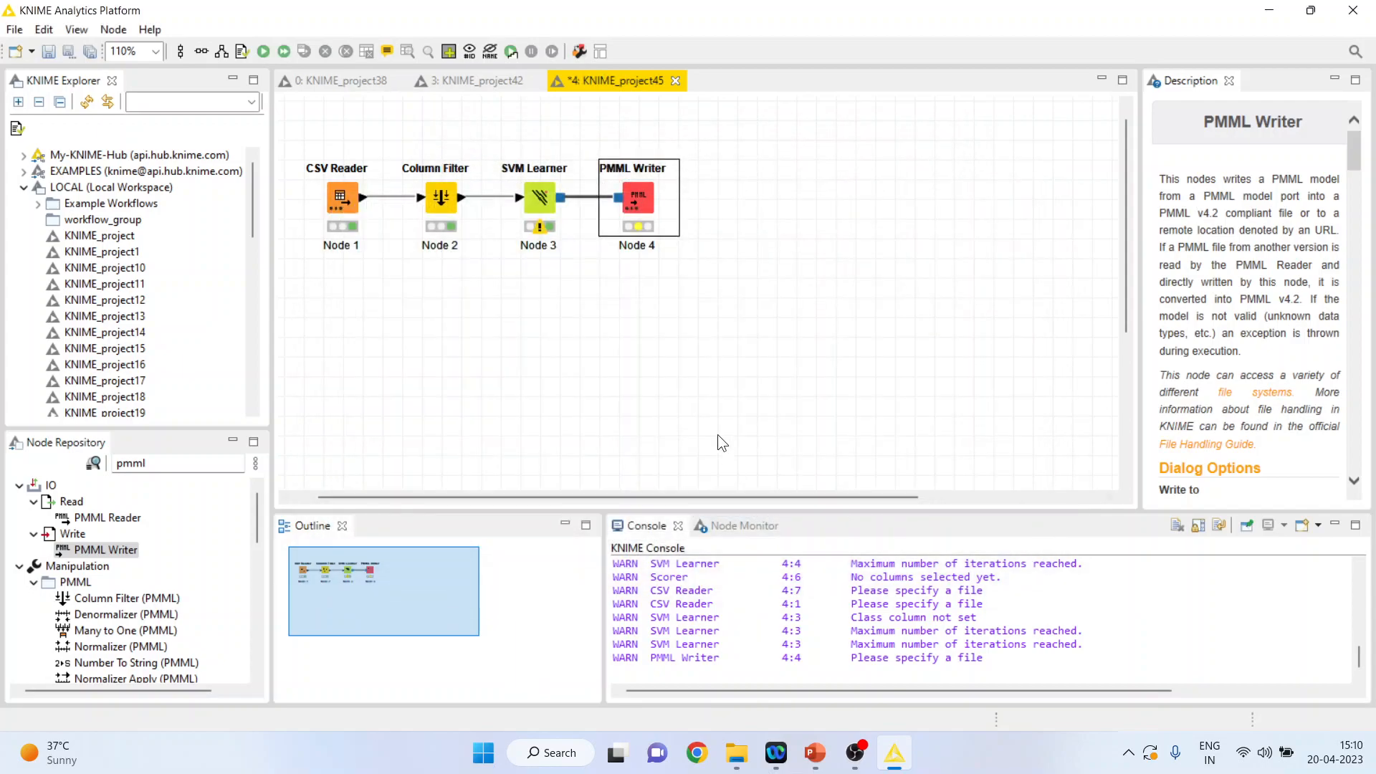
{"action": "right_click", "coordinate": [634, 204]}
{"action": "left_click", "coordinate": [690, 221]}
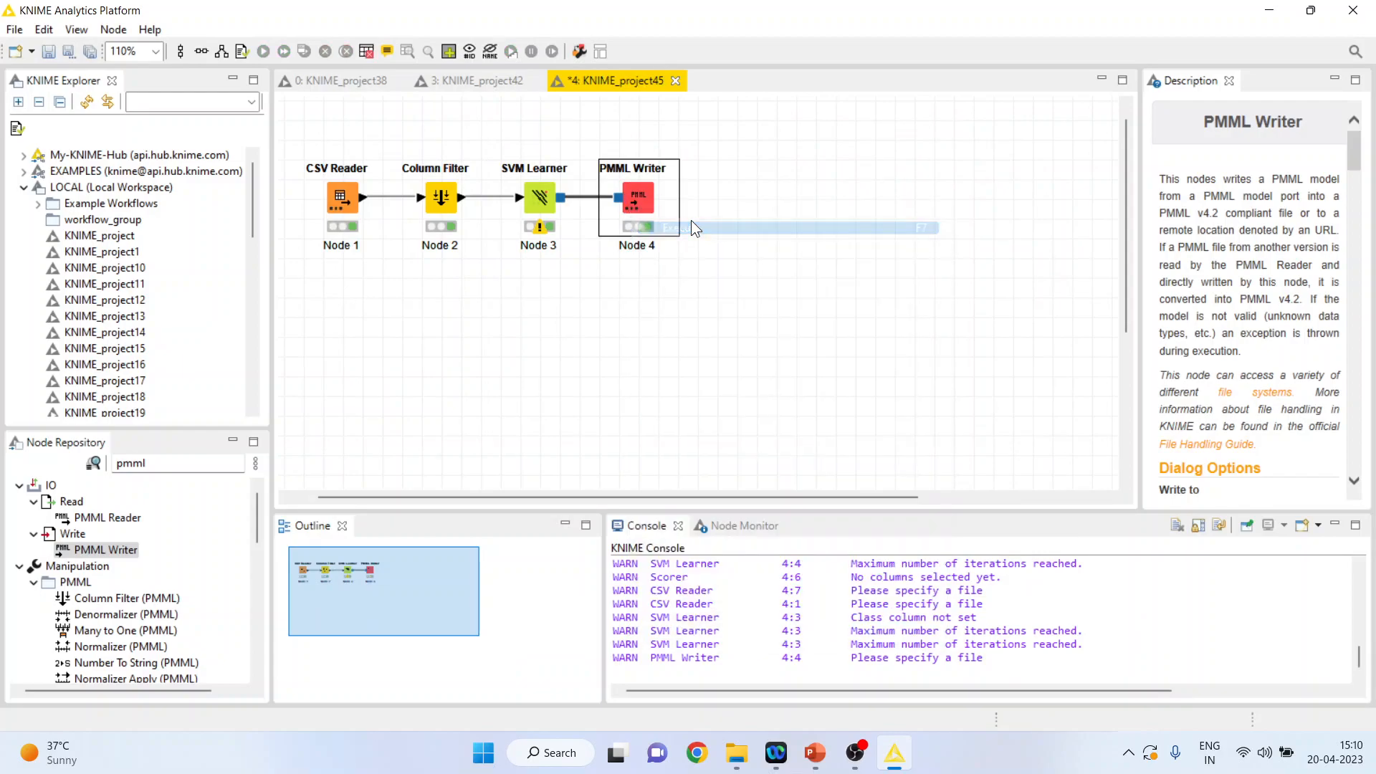
Create a new workflow named KNIME_project46 and place a PMML Reader node in the upper part of its canvas.
{"action": "left_click", "coordinate": [29, 53]}
{"action": "left_click", "coordinate": [50, 73]}
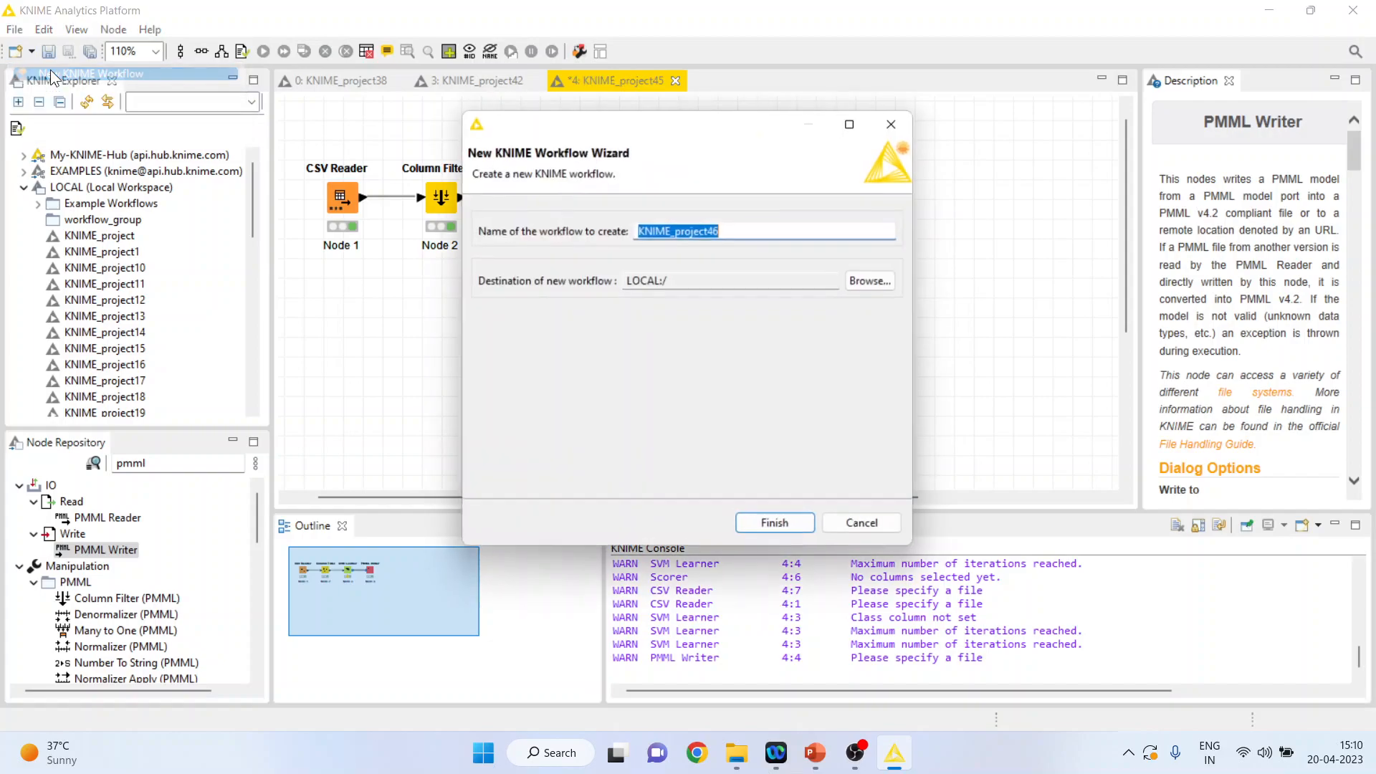
{"action": "left_click", "coordinate": [777, 526]}
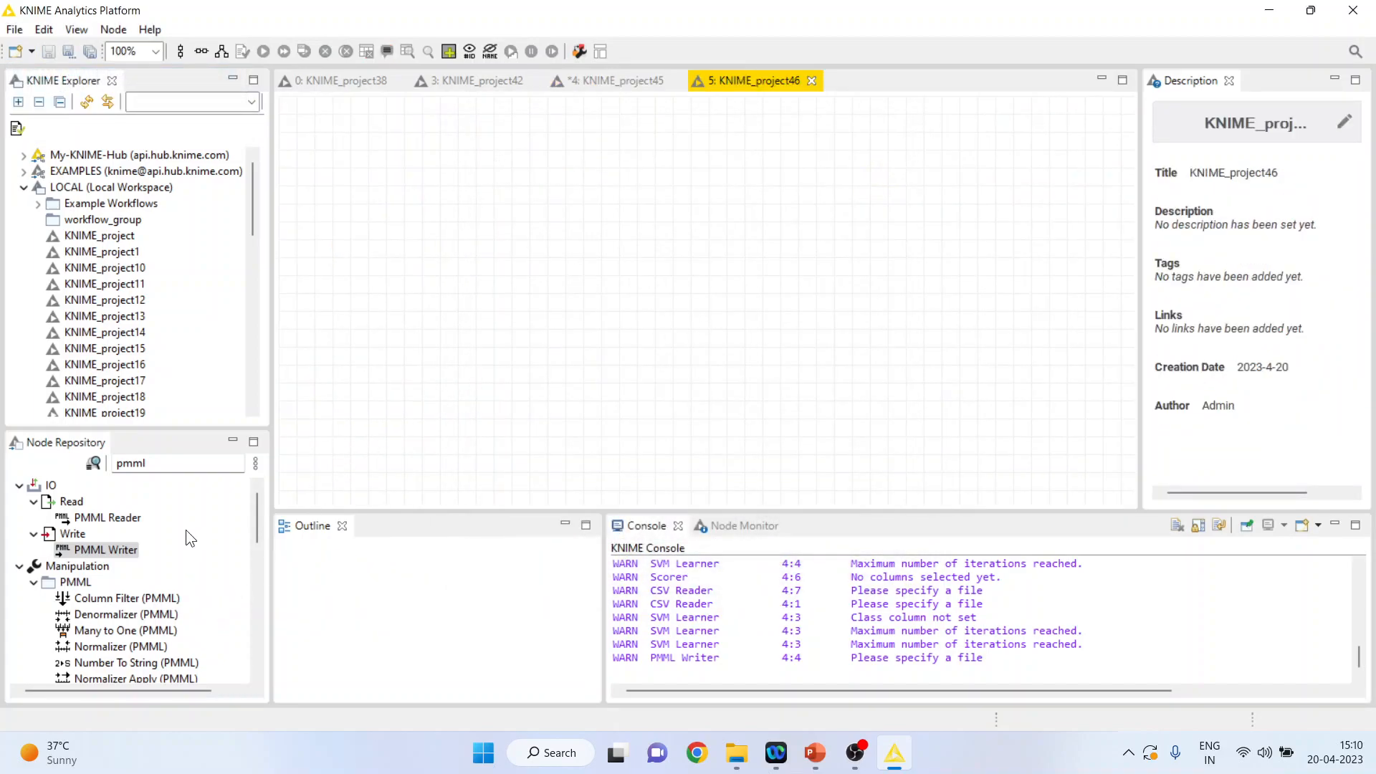
{"action": "double_click", "coordinate": [135, 515]}
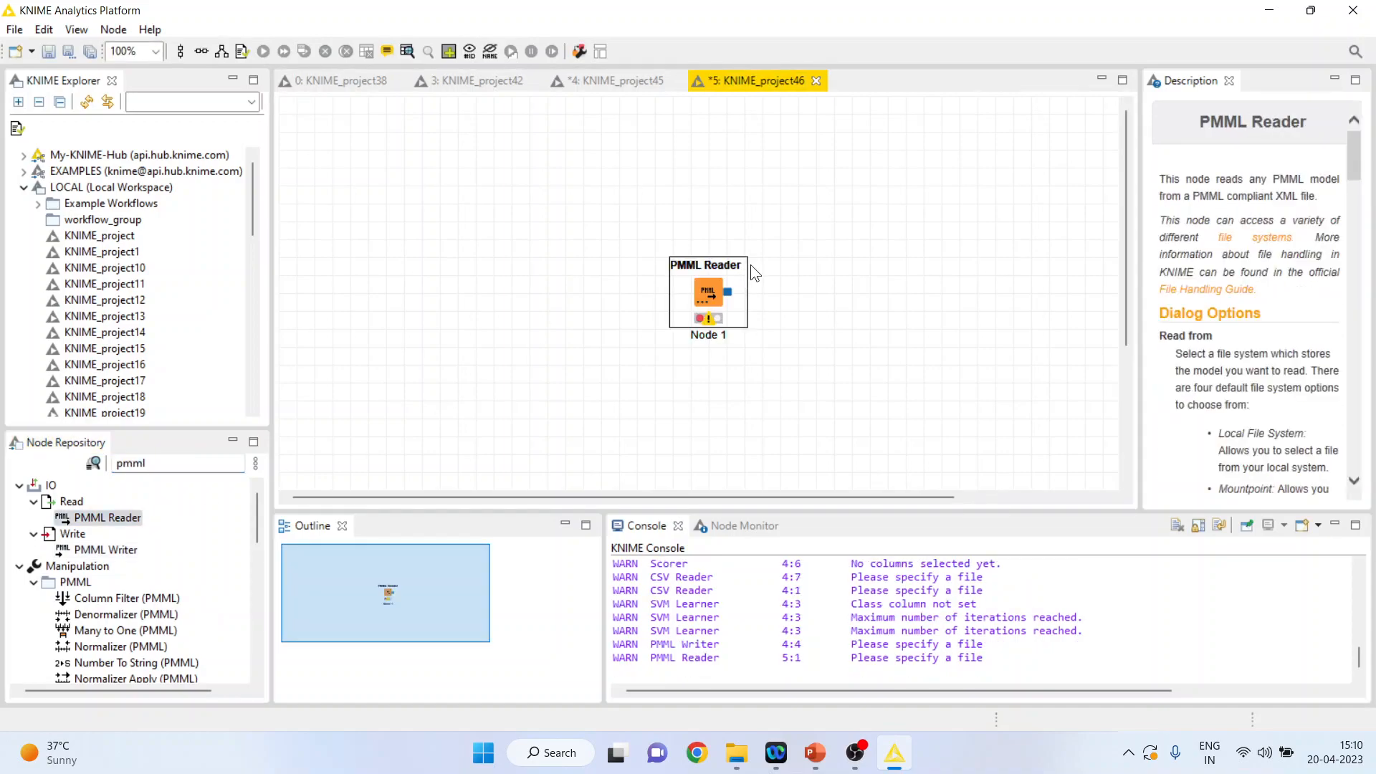
{"action": "left_click_drag", "start_coordinate": [716, 286], "coordinate": [555, 174]}
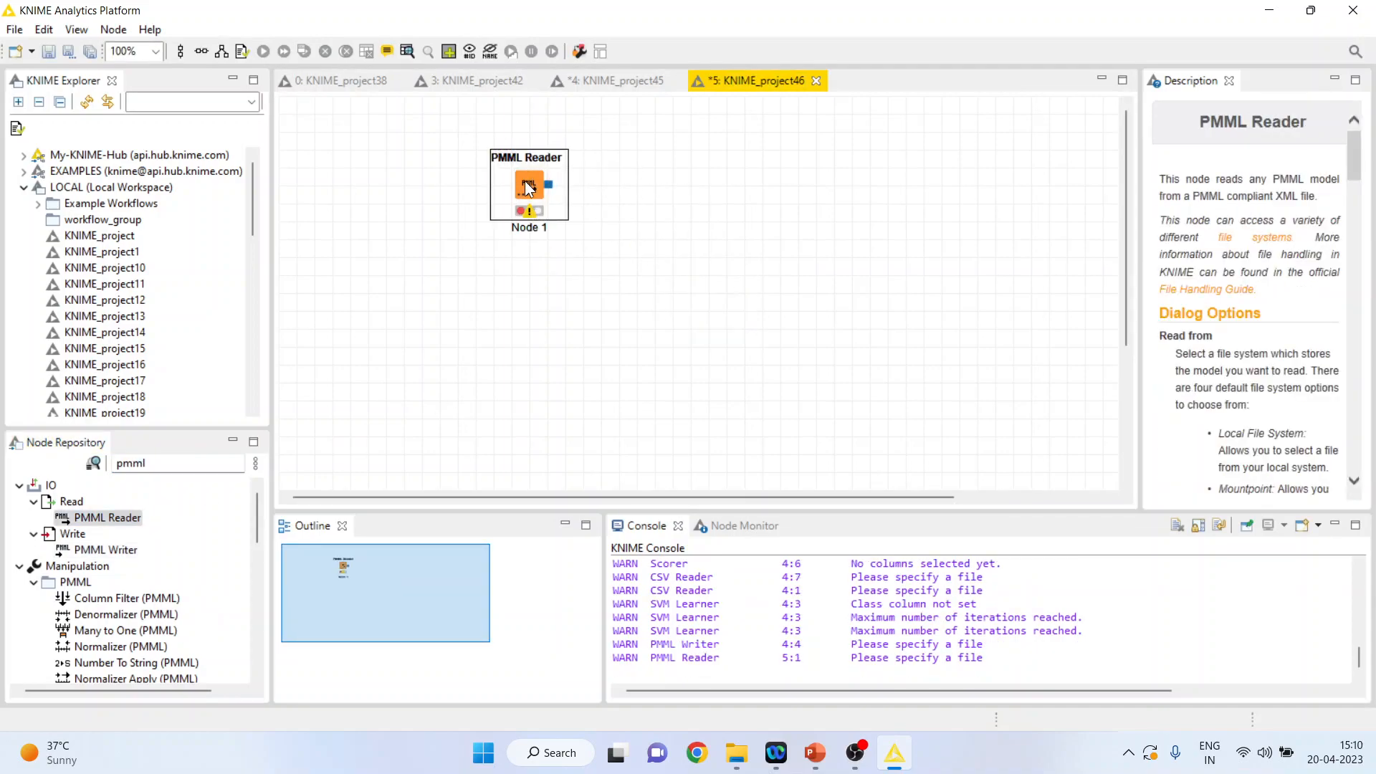
Configure the PMML Reader to read D:\svm.pmml, and execute the node.
{"action": "double_click", "coordinate": [529, 188]}
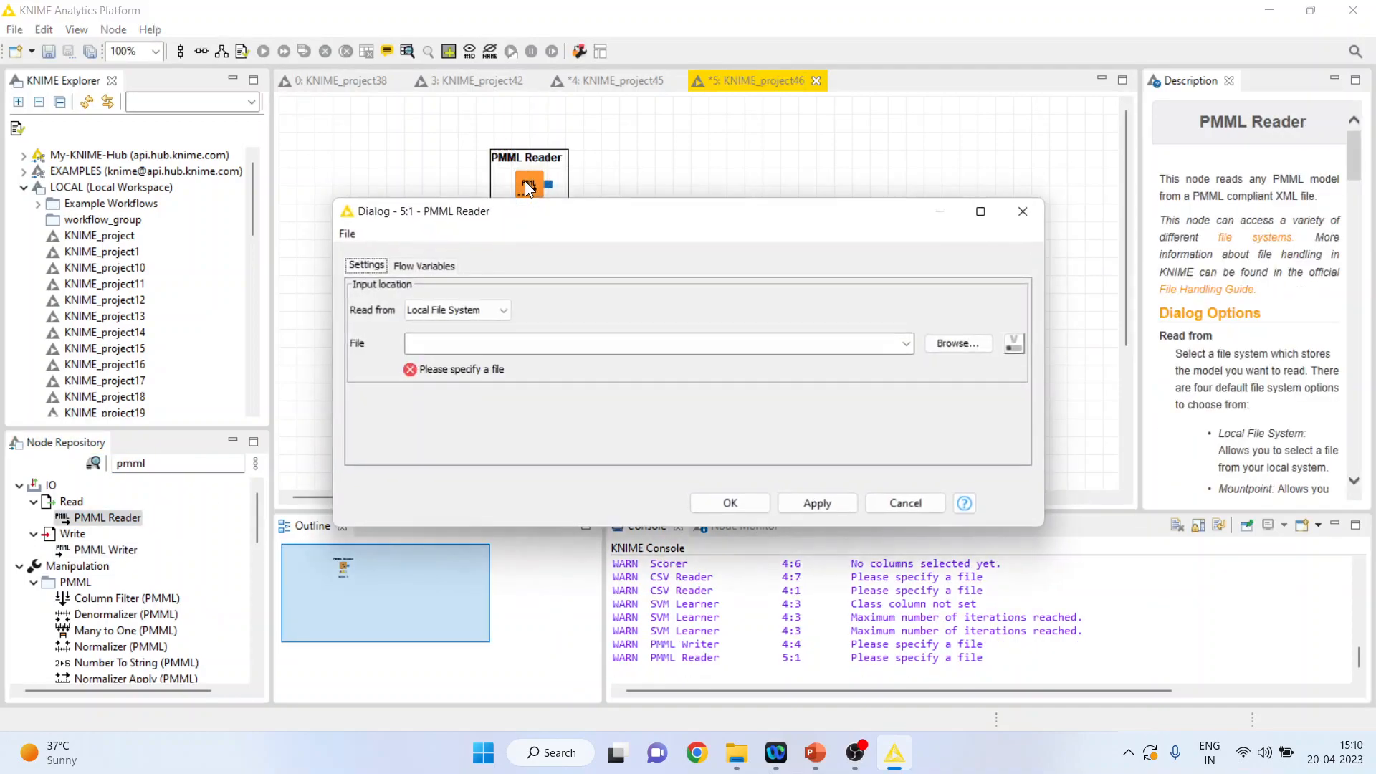
{"action": "left_click", "coordinate": [979, 343]}
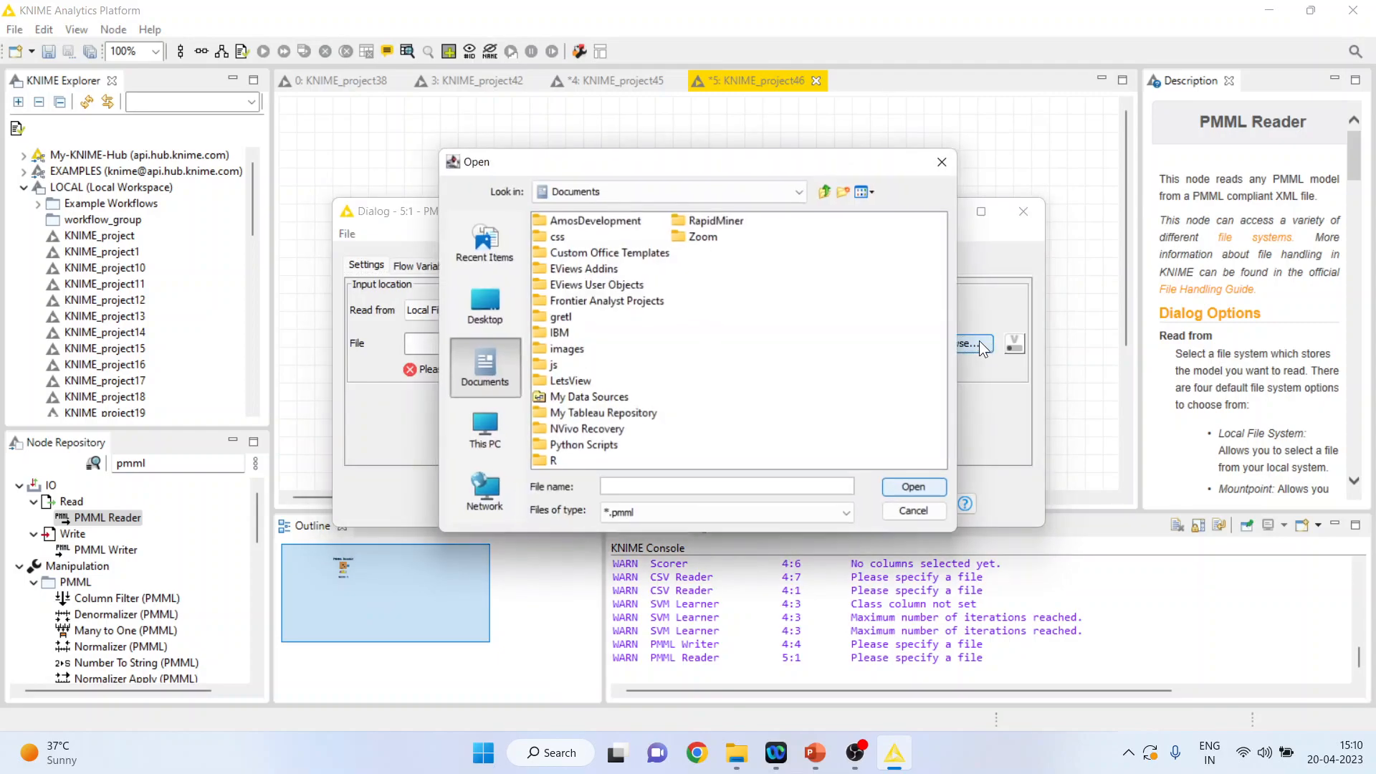
{"action": "left_click", "coordinate": [800, 194]}
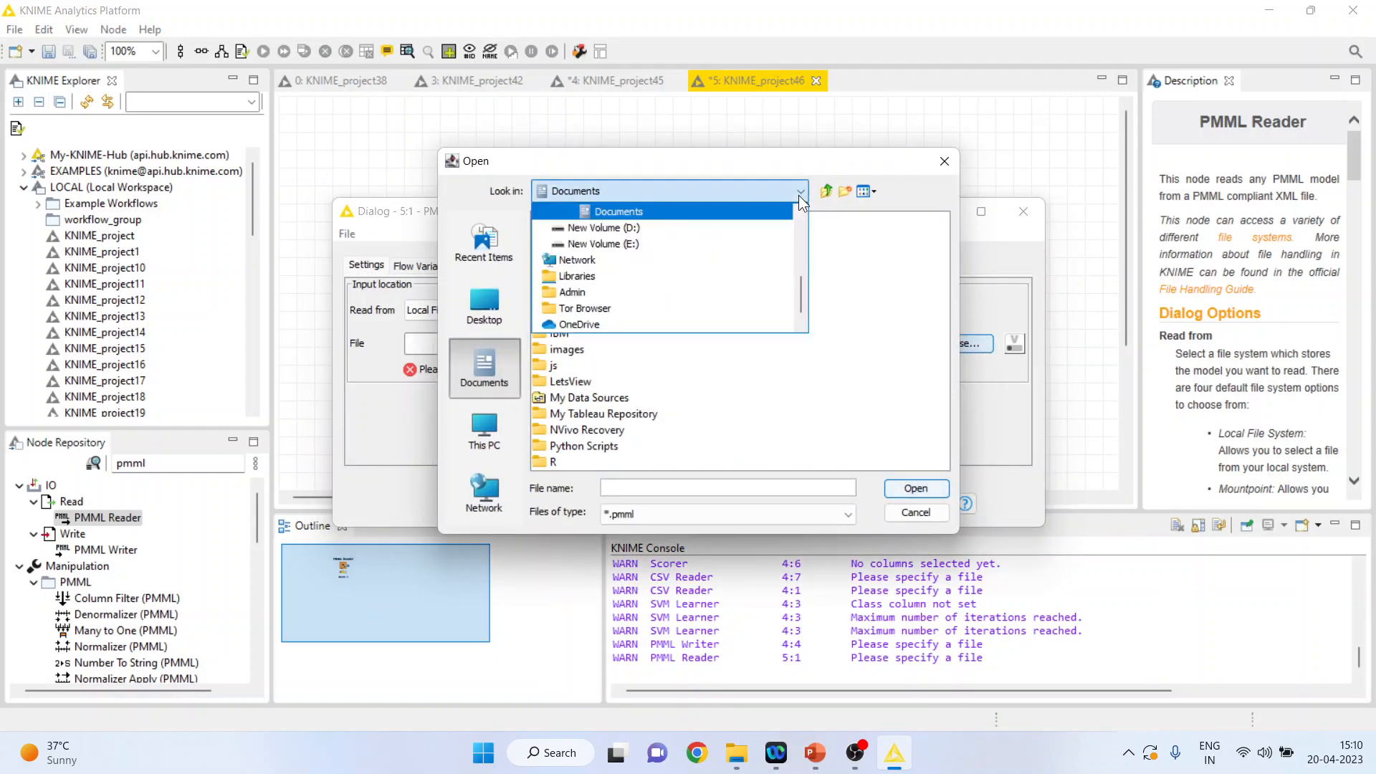
{"action": "left_click", "coordinate": [682, 231]}
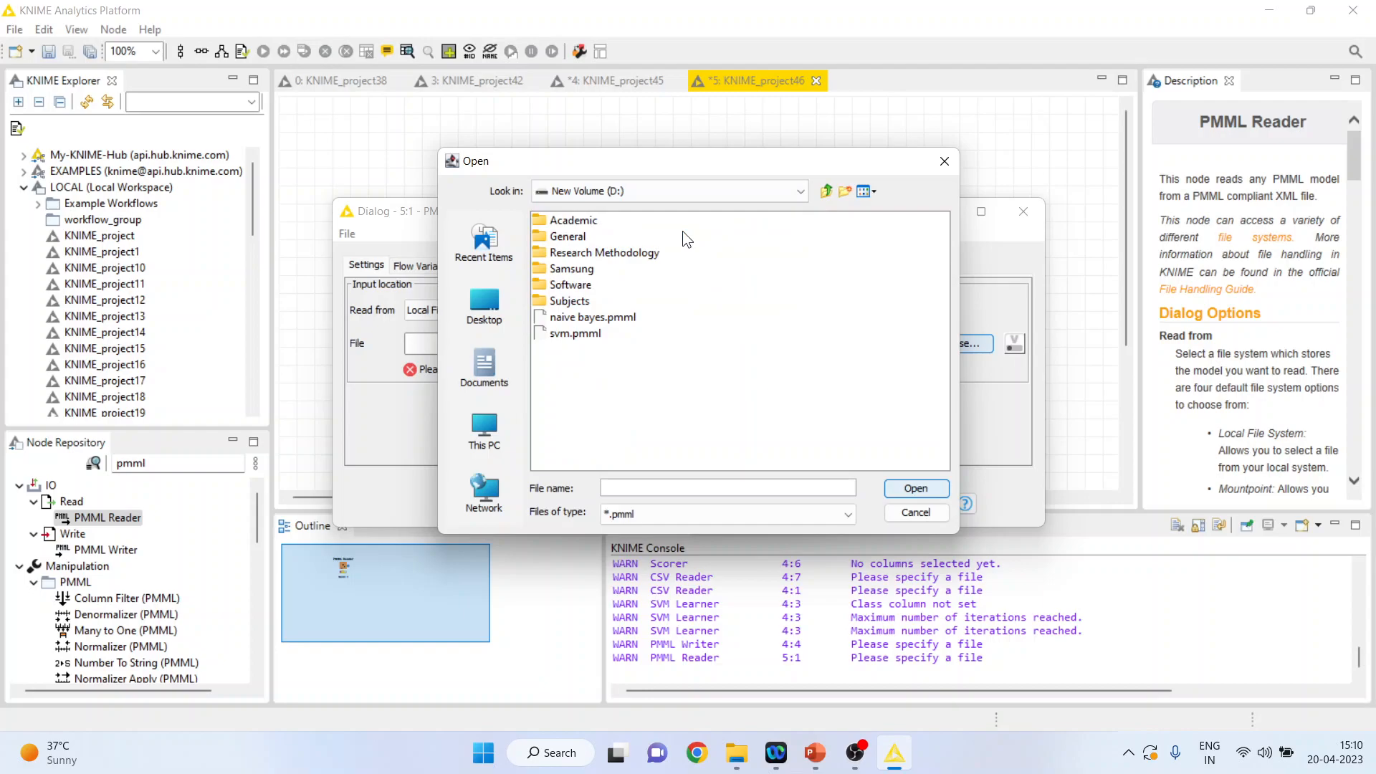
{"action": "left_click", "coordinate": [595, 334]}
{"action": "left_click", "coordinate": [902, 494]}
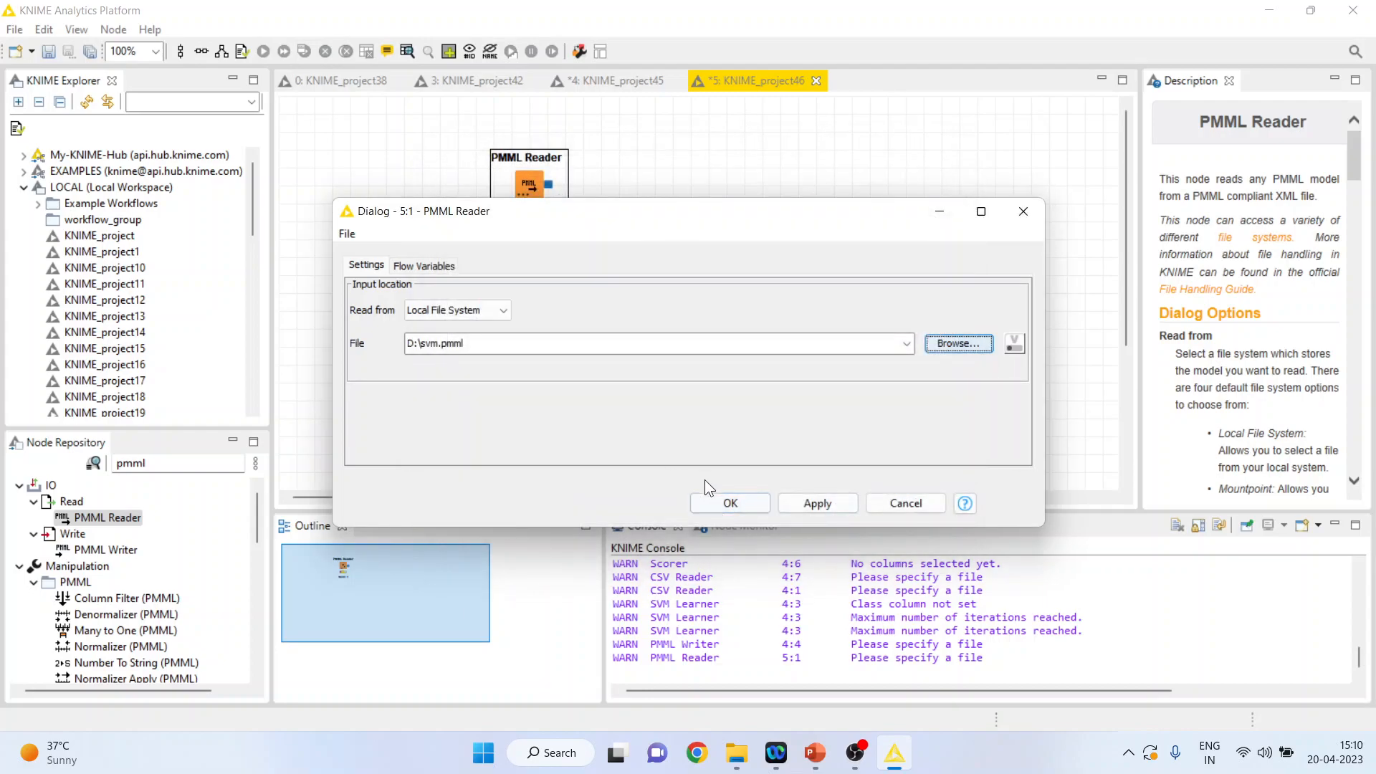
{"action": "left_click", "coordinate": [729, 504]}
{"action": "right_click", "coordinate": [529, 193]}
{"action": "left_click", "coordinate": [560, 225]}
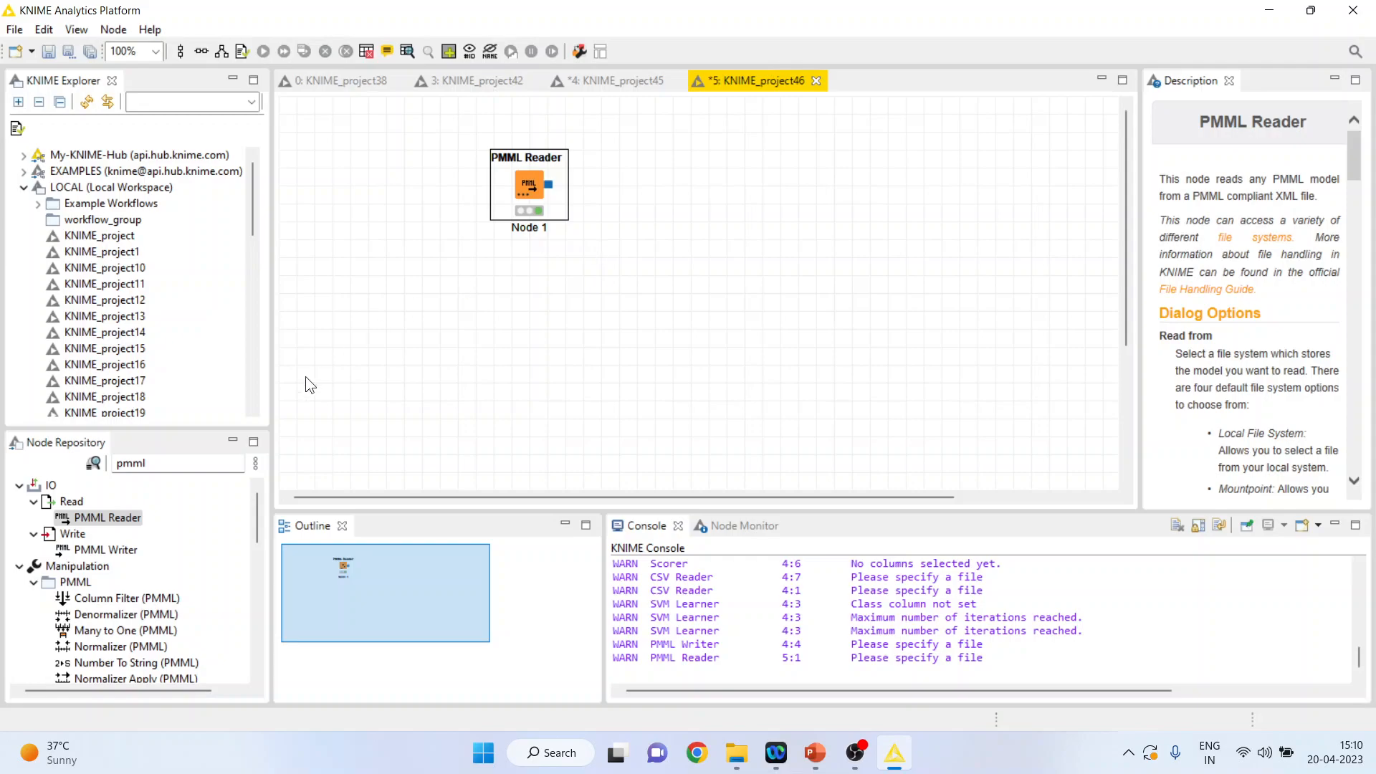
Clear the repository search and add a CSV Reader node below and to the left of the PMML Reader.
{"action": "left_click", "coordinate": [165, 464]}
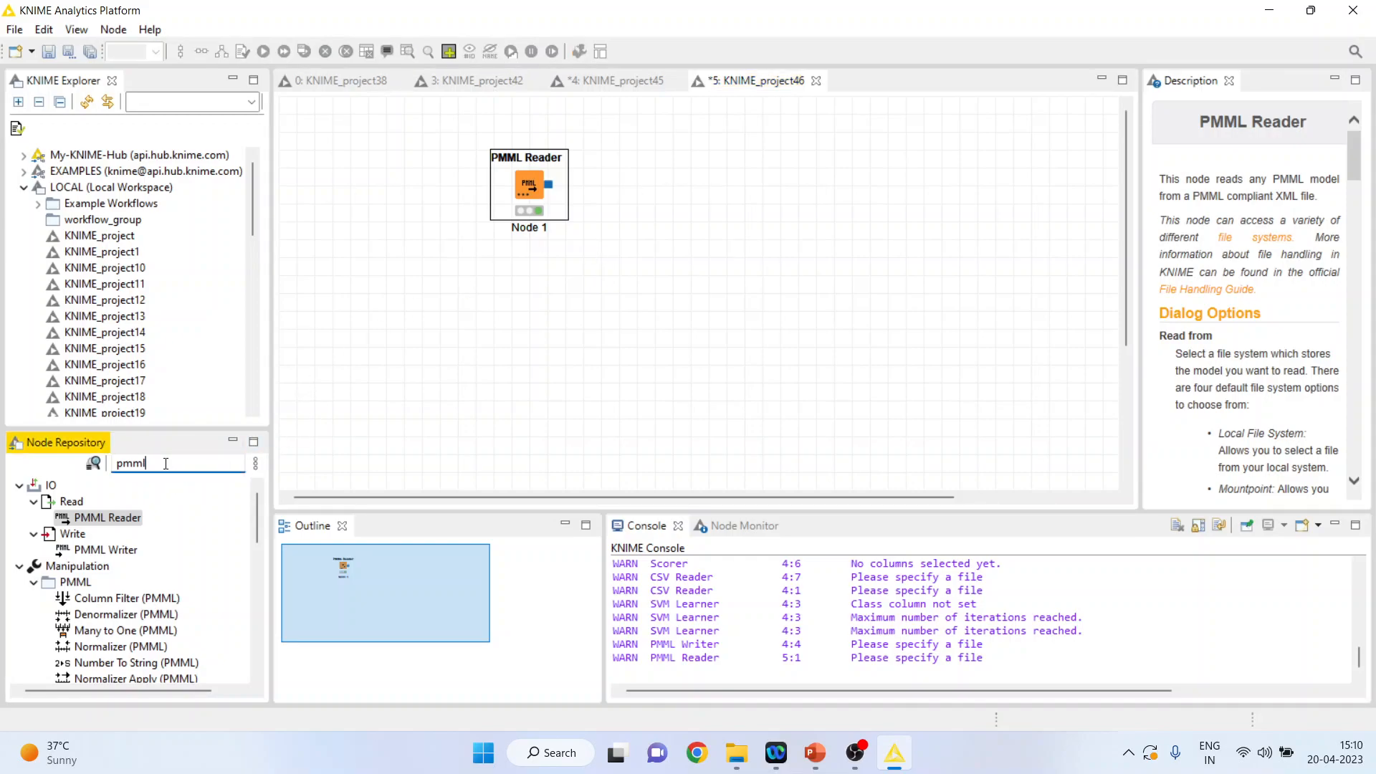
{"action": "key", "text": "BackSpace"}
{"action": "key", "text": "BackSpace"}
{"action": "key", "text": "BackSpace"}
{"action": "key", "text": "BackSpace"}
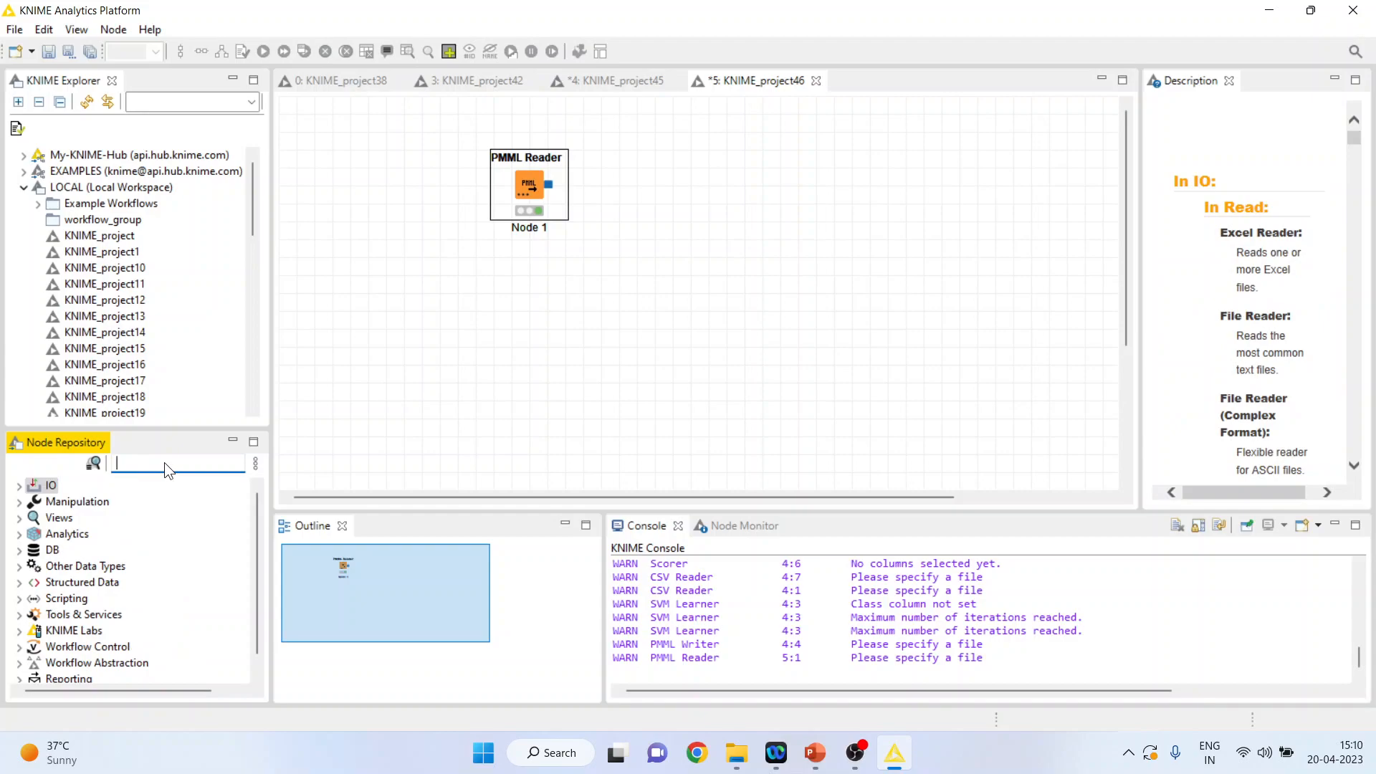
{"action": "left_click", "coordinate": [19, 486]}
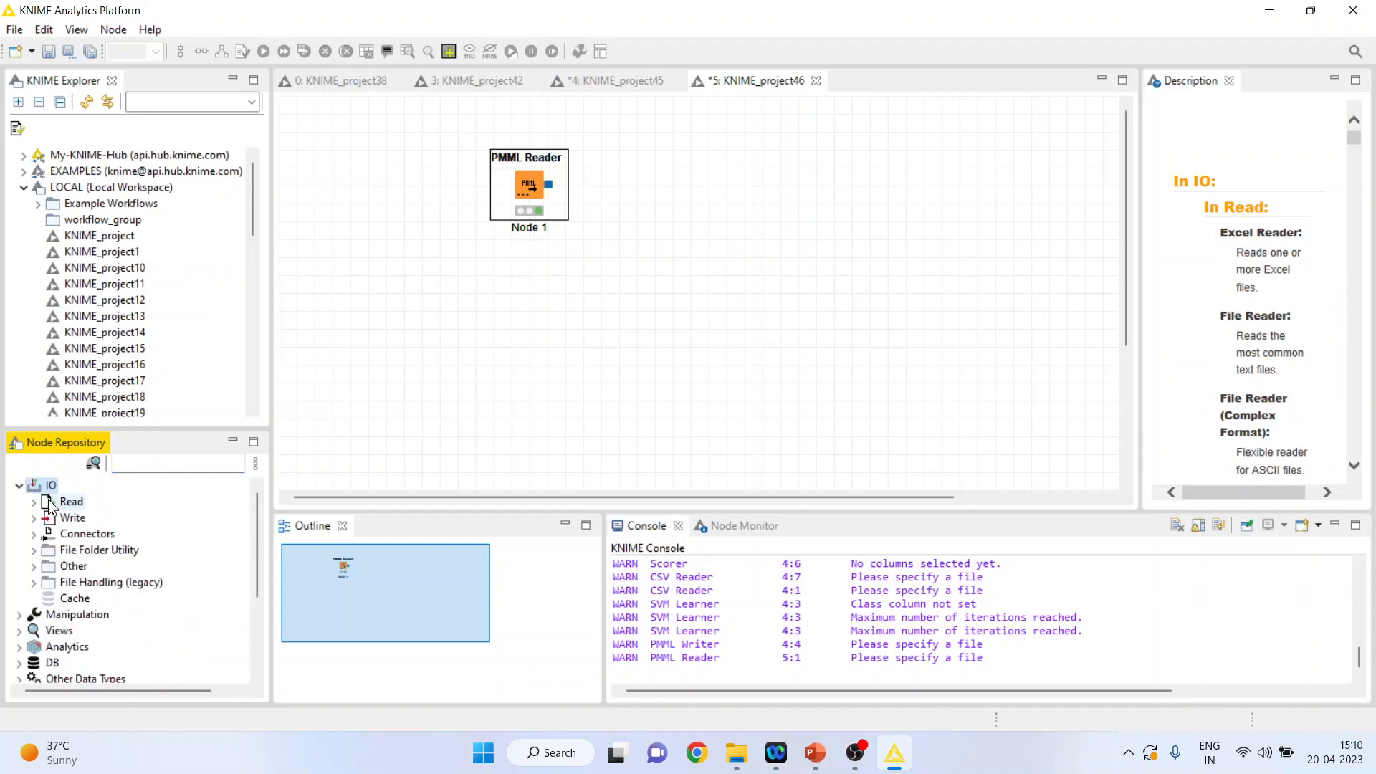
{"action": "left_click", "coordinate": [34, 502]}
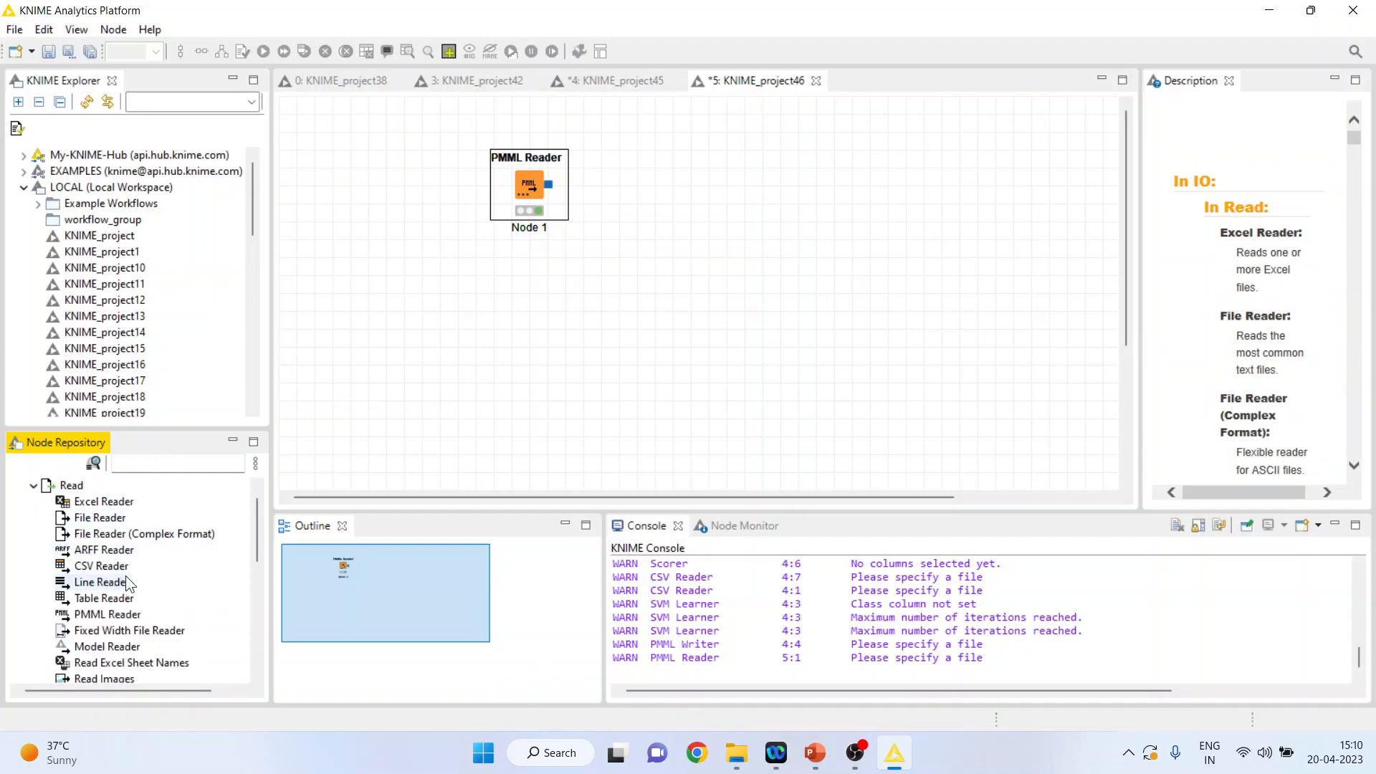
{"action": "left_click_drag", "start_coordinate": [104, 567], "coordinate": [347, 318]}
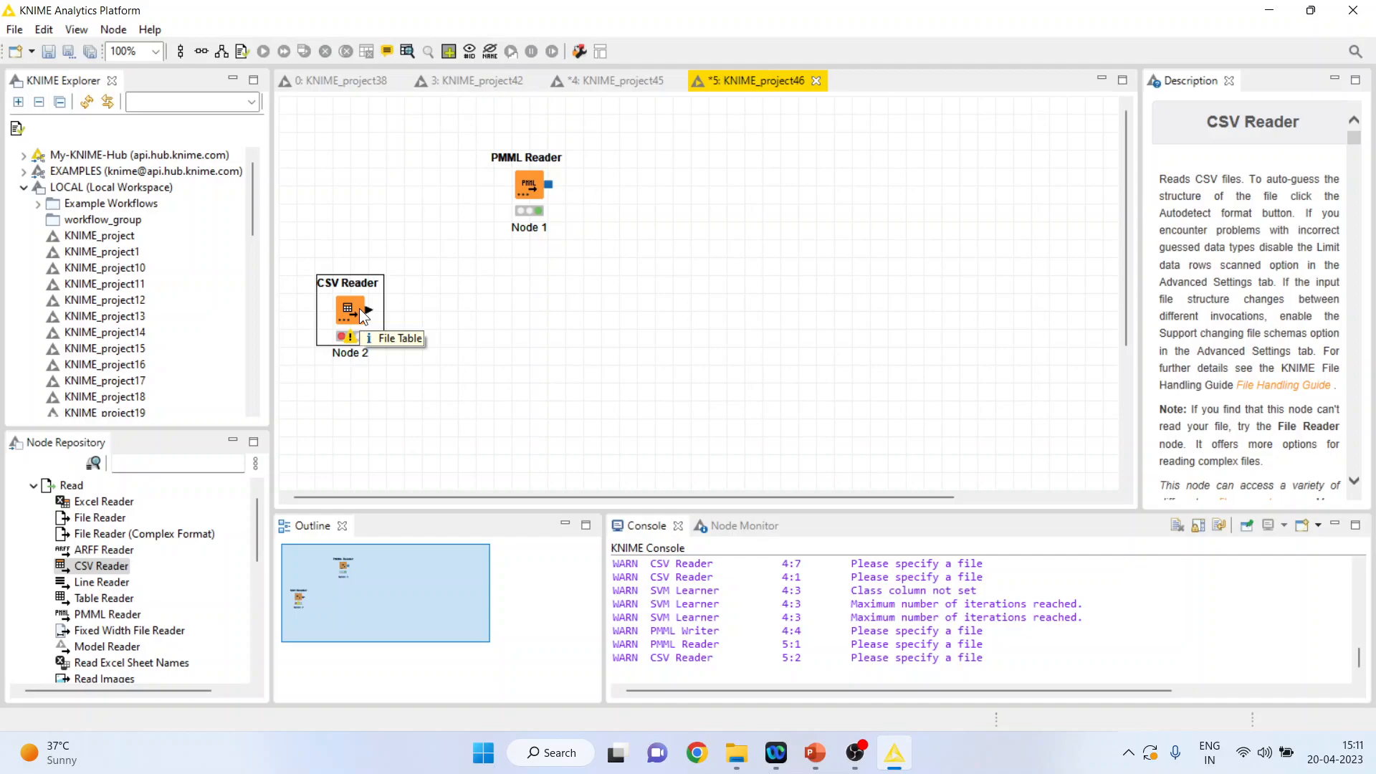
Configure the CSV Reader to read heart1(test).csv from D:\Research Methodology\Predictive Analytics\Knime\Data, and execute the node.
{"action": "double_click", "coordinate": [358, 308]}
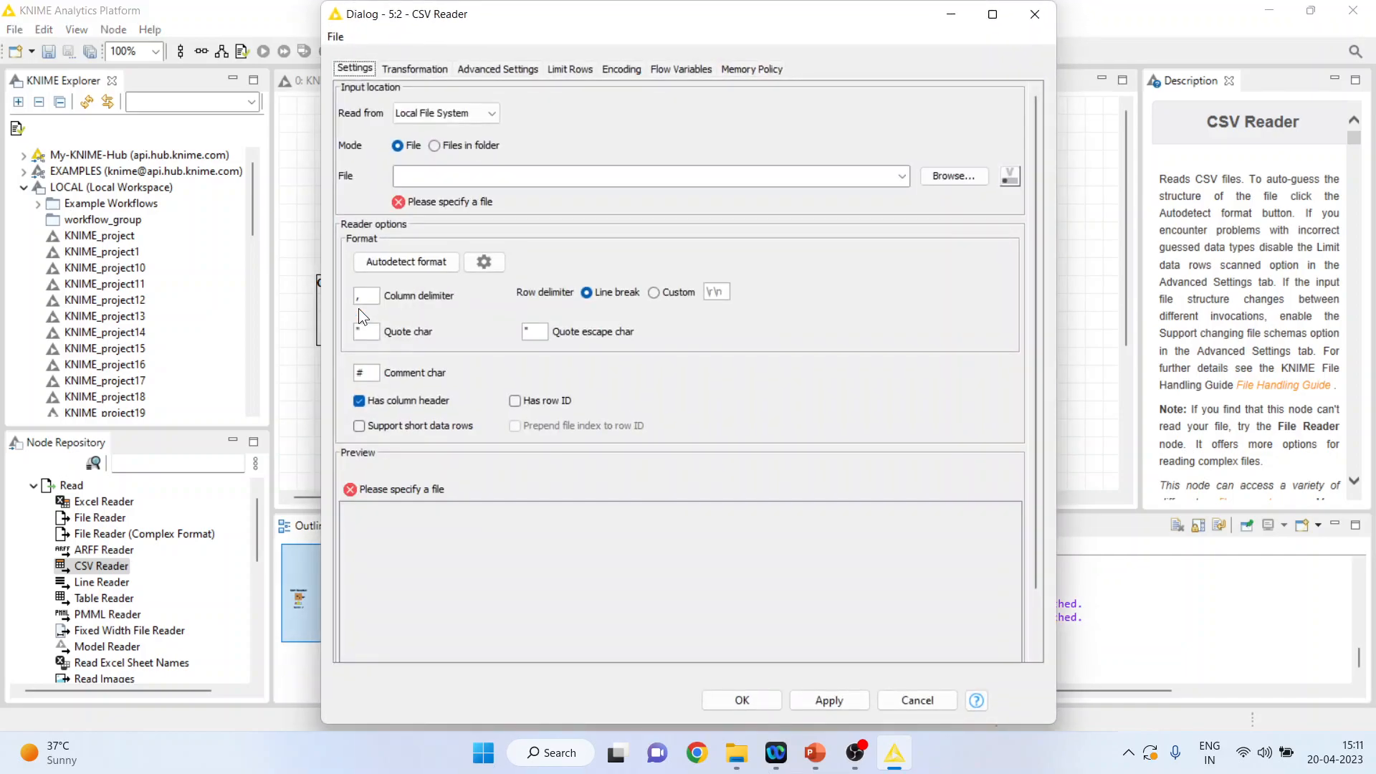
{"action": "left_click", "coordinate": [964, 171]}
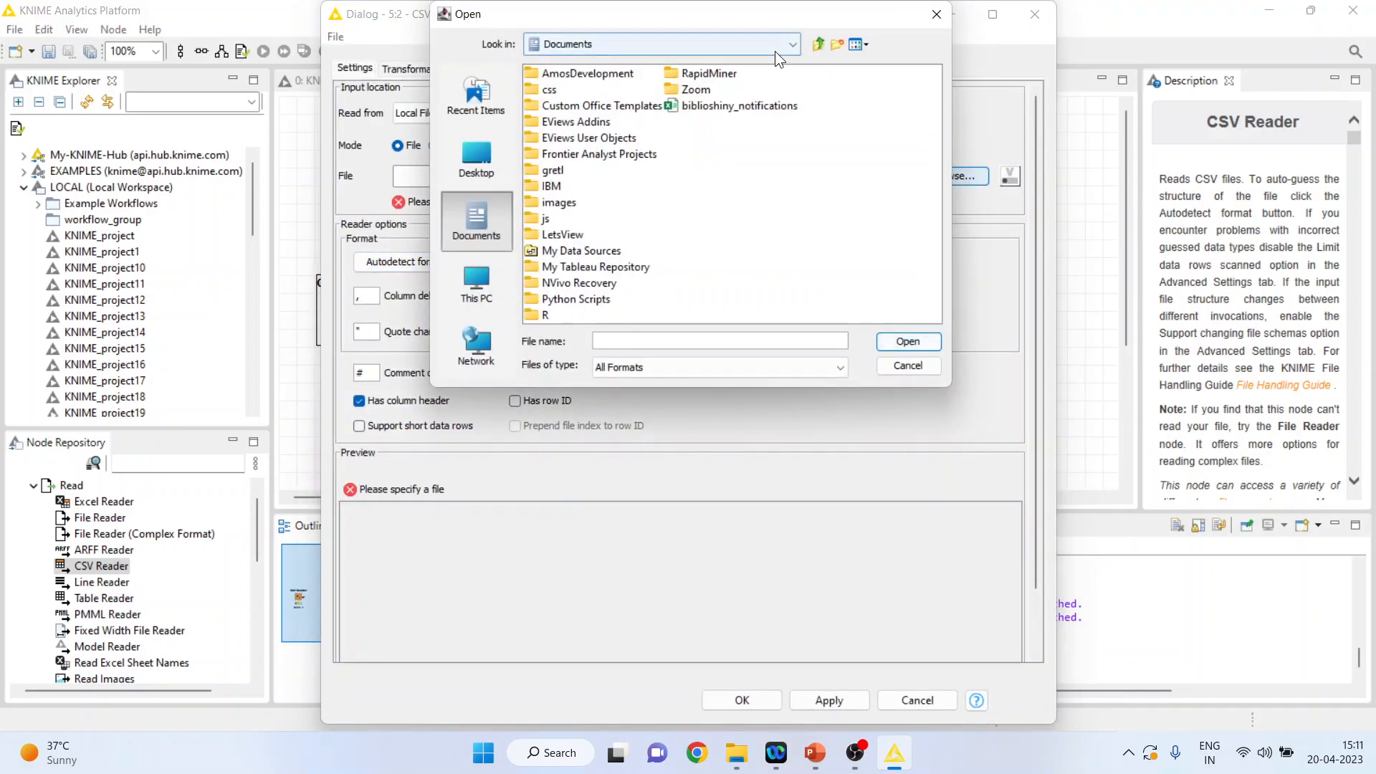
{"action": "left_click", "coordinate": [793, 45]}
{"action": "left_click", "coordinate": [618, 82]}
{"action": "double_click", "coordinate": [607, 105]}
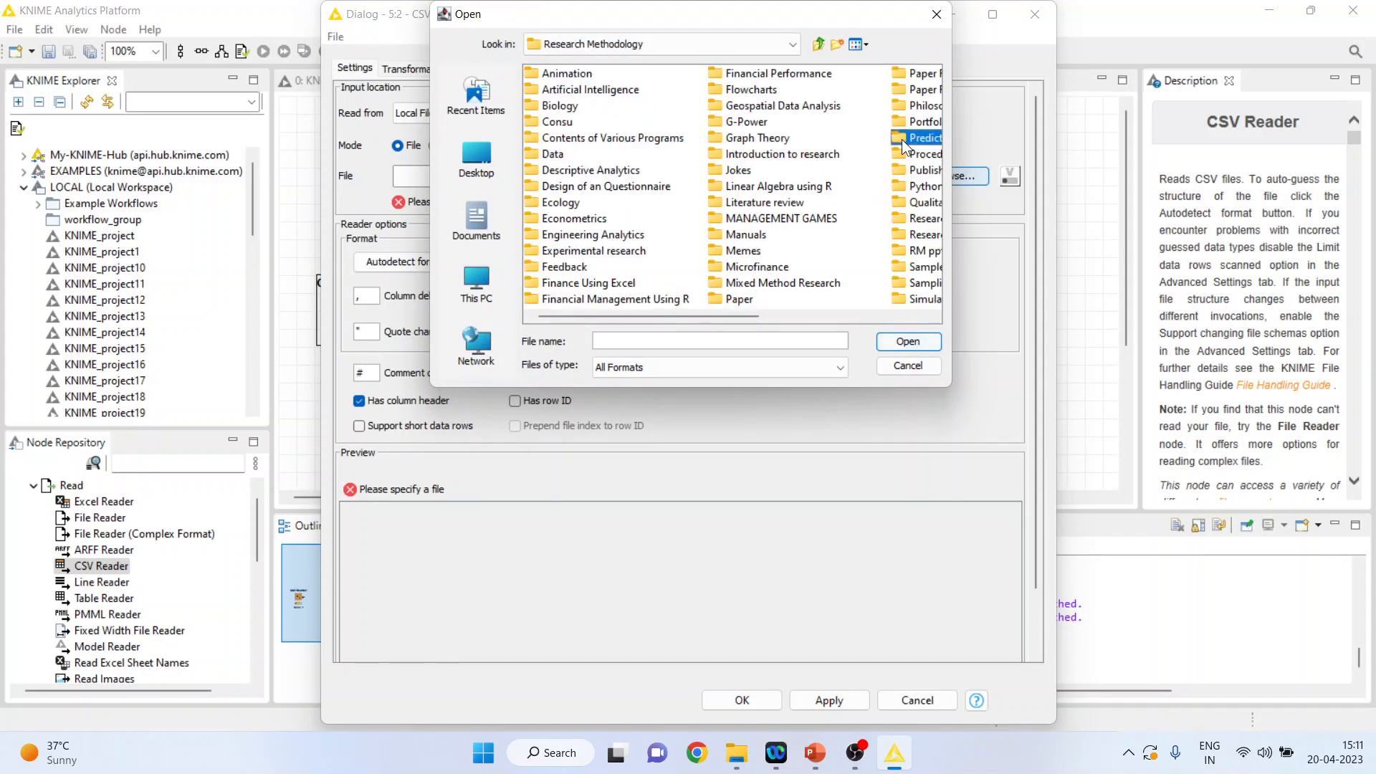
{"action": "double_click", "coordinate": [901, 139]}
{"action": "double_click", "coordinate": [567, 283]}
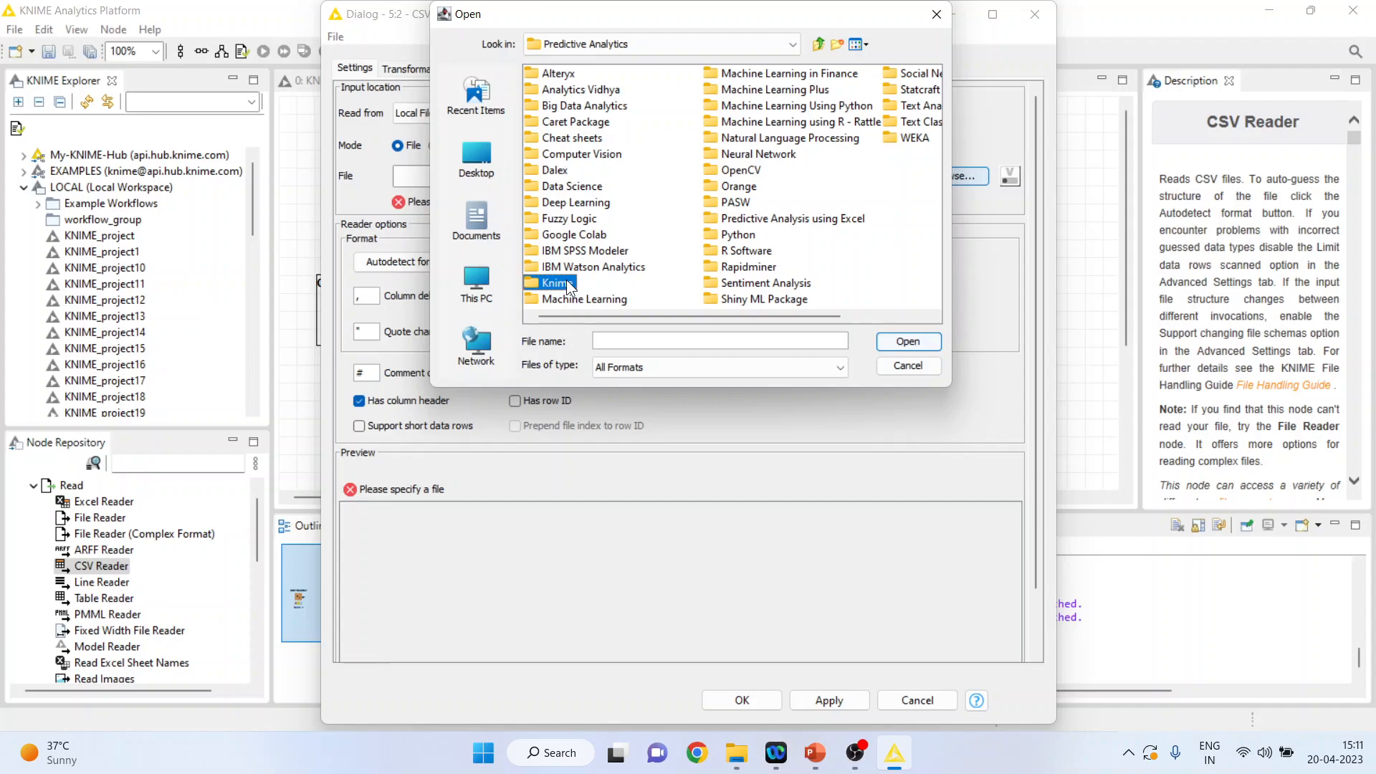
{"action": "double_click", "coordinate": [563, 120]}
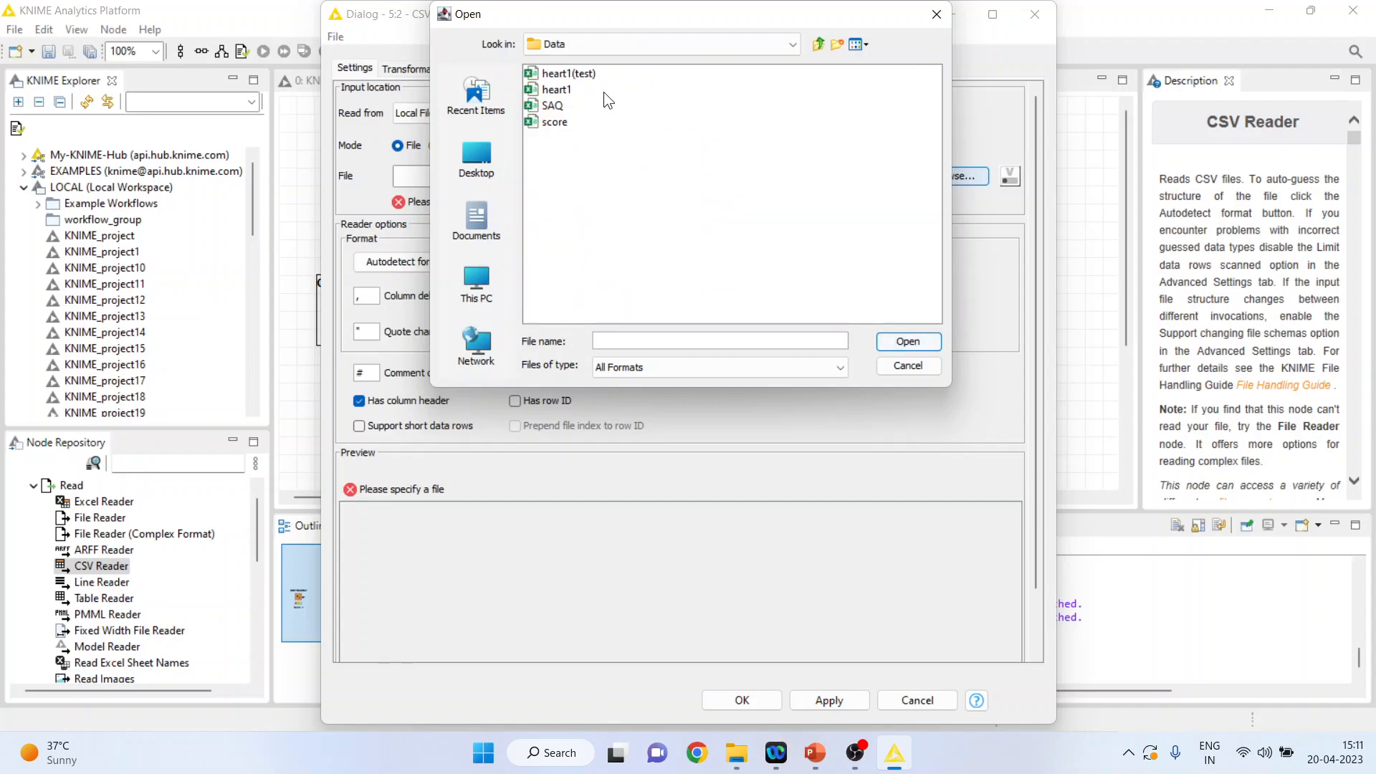
{"action": "left_click", "coordinate": [586, 74]}
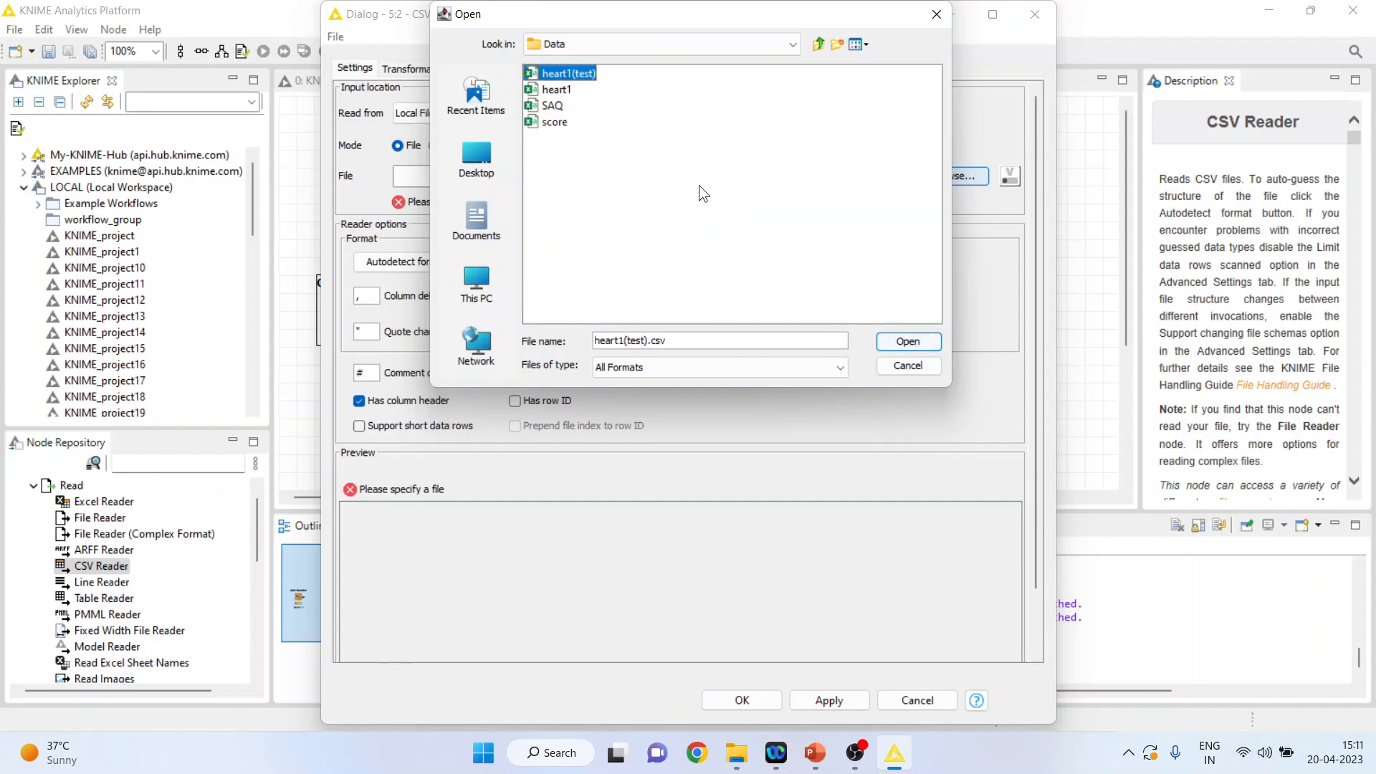
{"action": "left_click", "coordinate": [889, 342]}
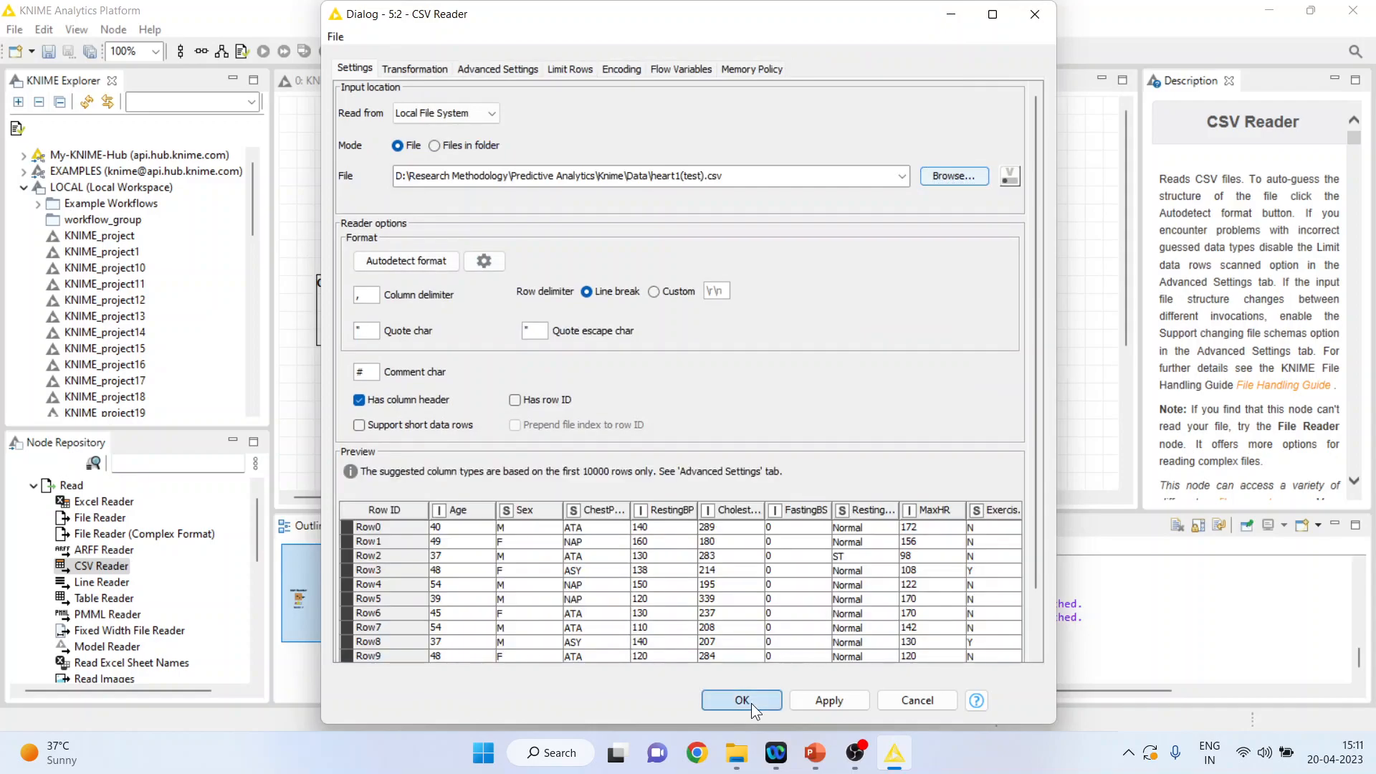
{"action": "left_click", "coordinate": [750, 702]}
{"action": "right_click", "coordinate": [354, 312]}
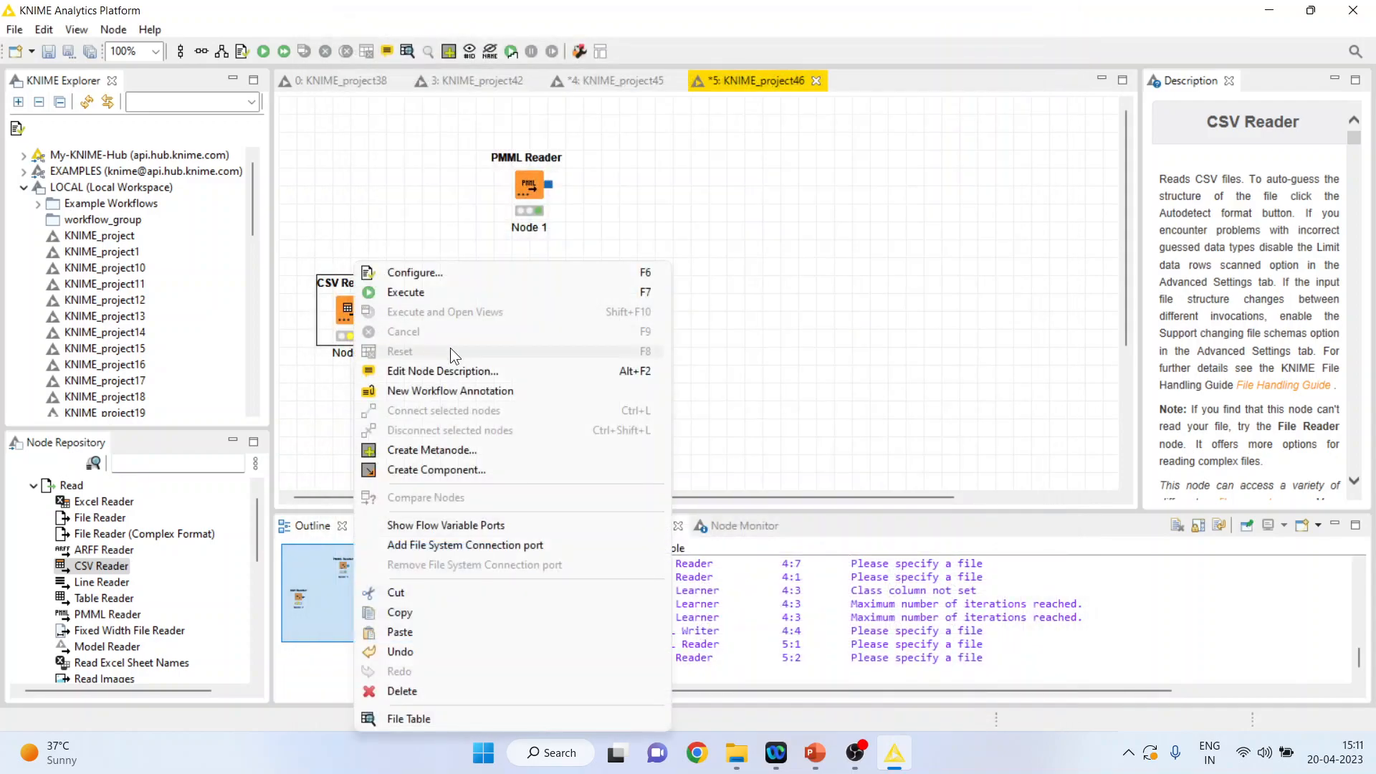
{"action": "left_click", "coordinate": [440, 291]}
Examine the test data in the CSV Reader's File Table, and close the table.
{"action": "right_click", "coordinate": [358, 310]}
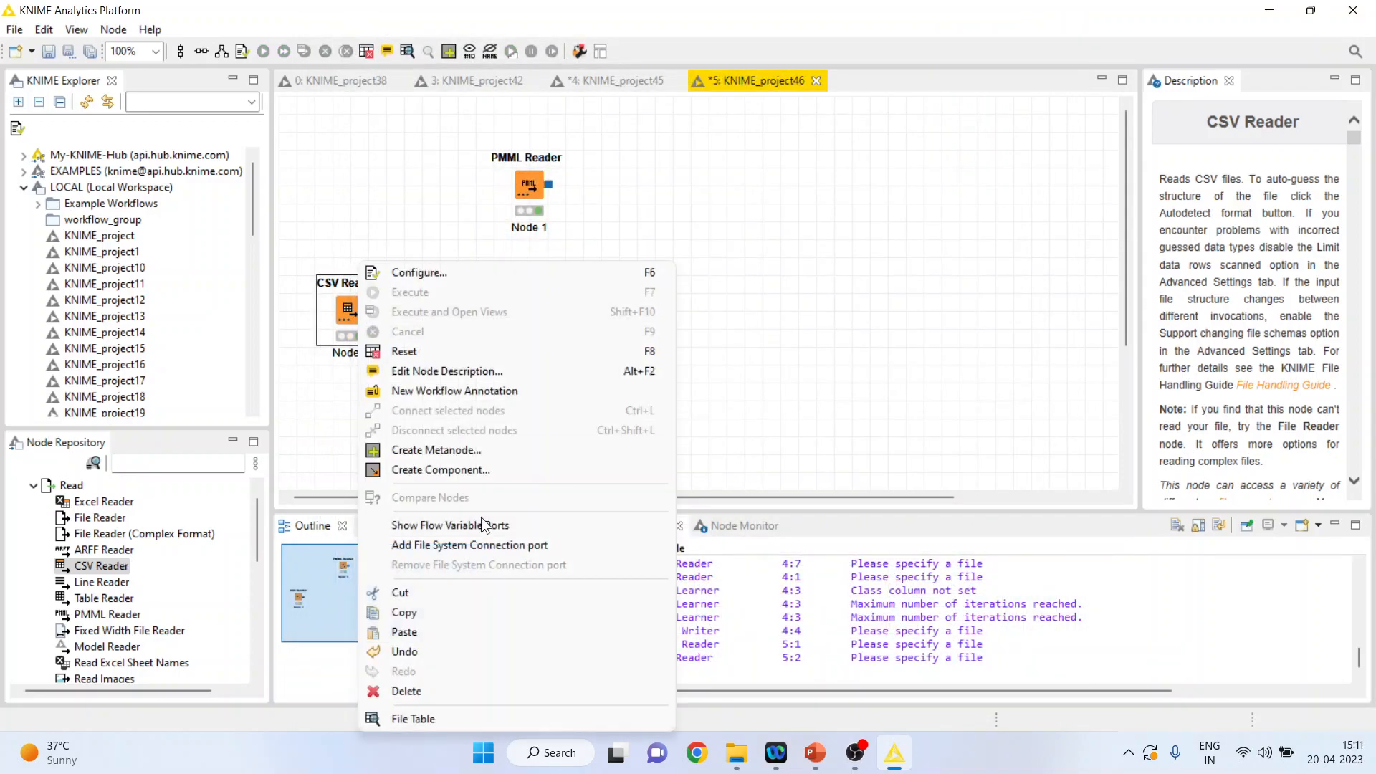
{"action": "left_click", "coordinate": [486, 720]}
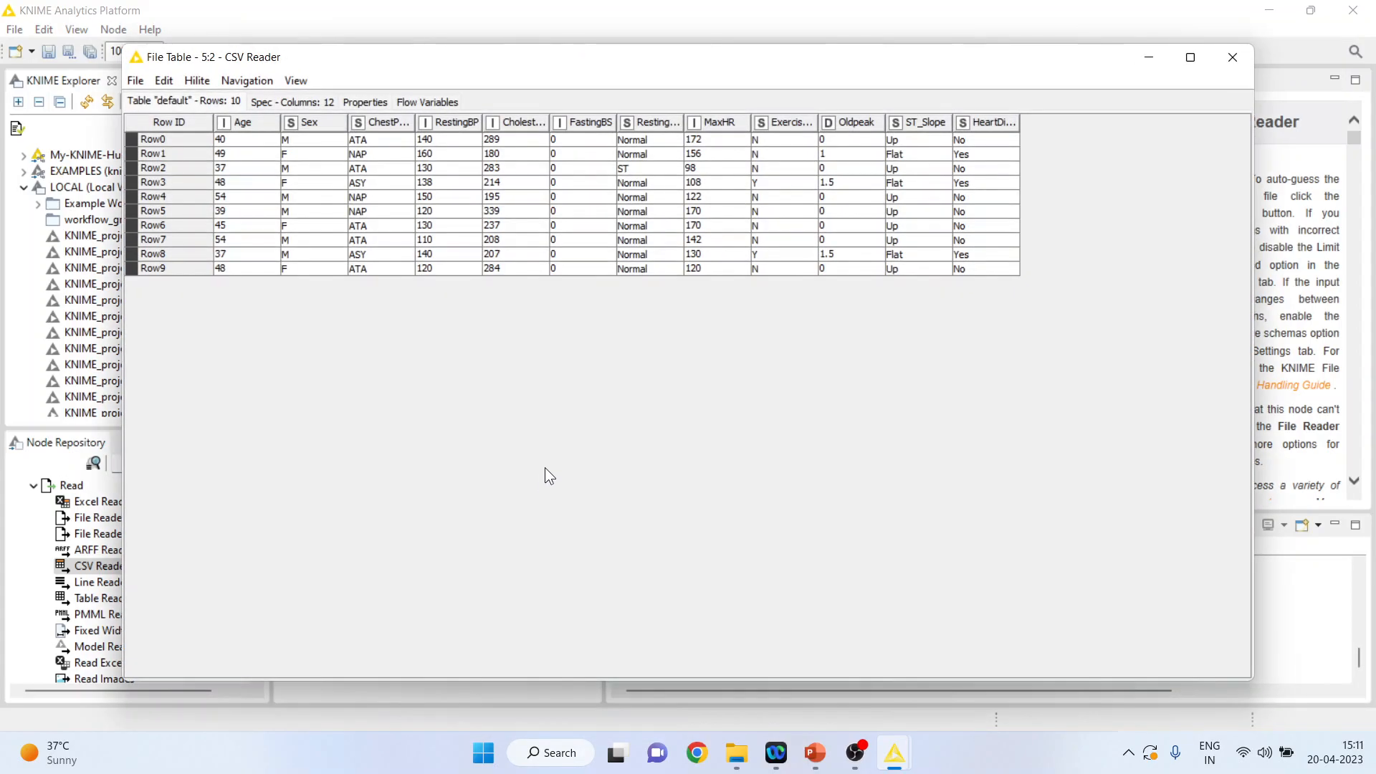
{"action": "left_click", "coordinate": [1232, 61]}
Find the SVM Predictor in the repository and add it to the workflow, connected to both the CSV Reader and the PMML Reader.
{"action": "left_click", "coordinate": [142, 468]}
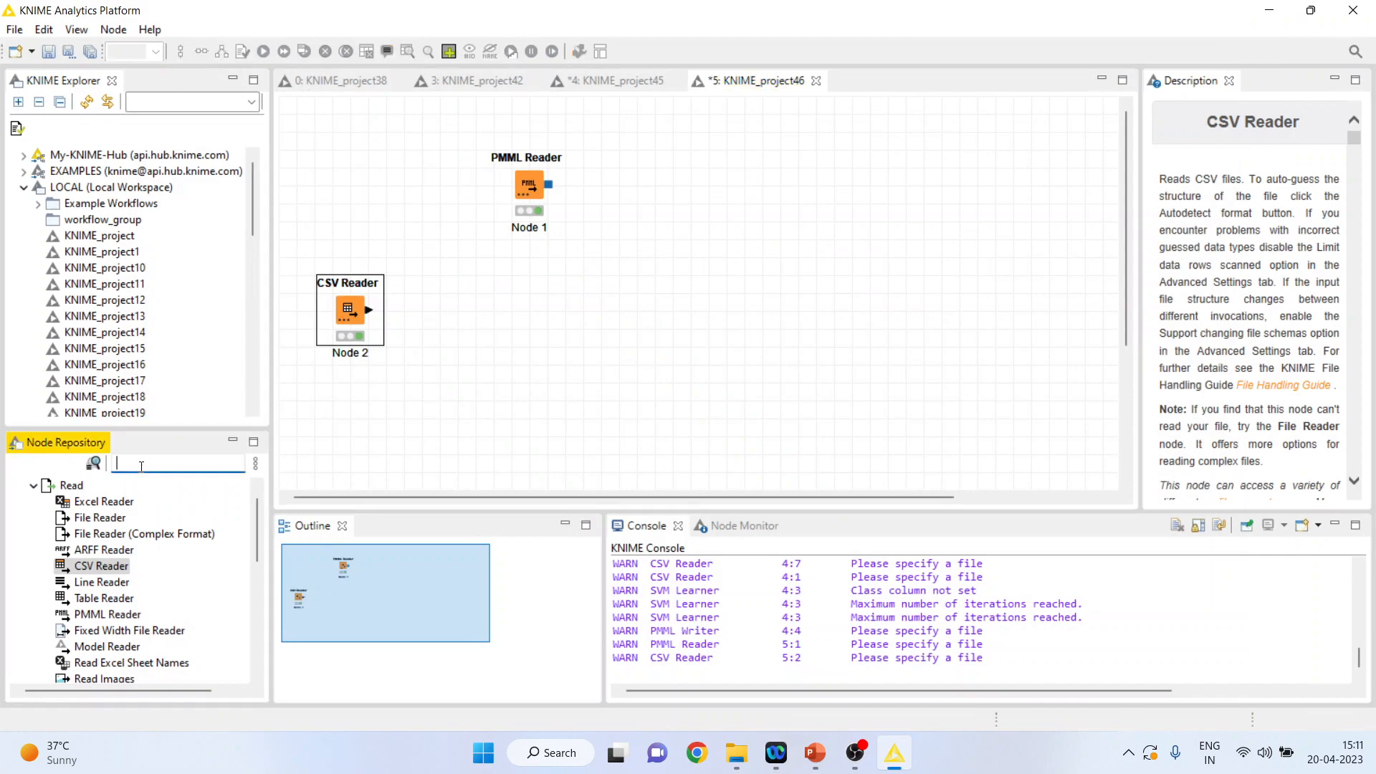
{"action": "type", "text": "svm"}
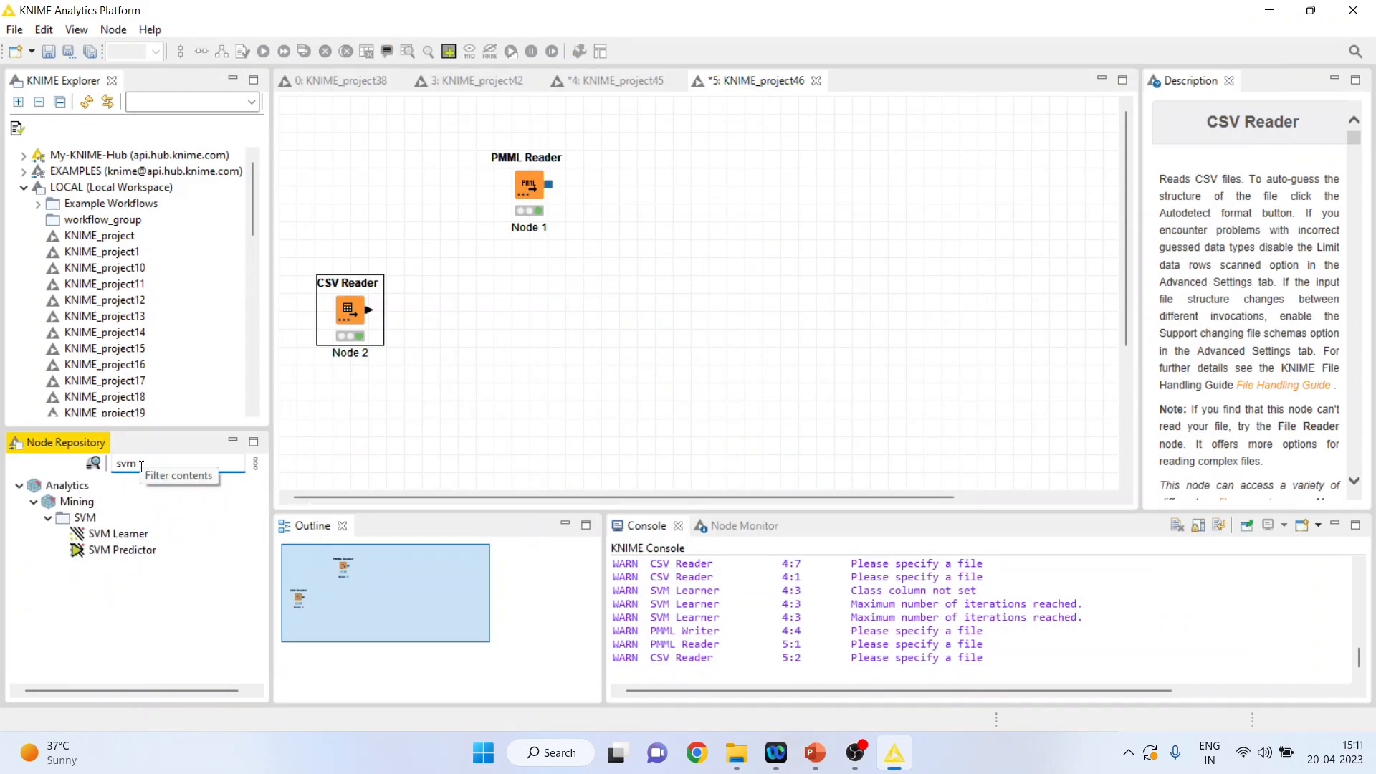
{"action": "double_click", "coordinate": [146, 549]}
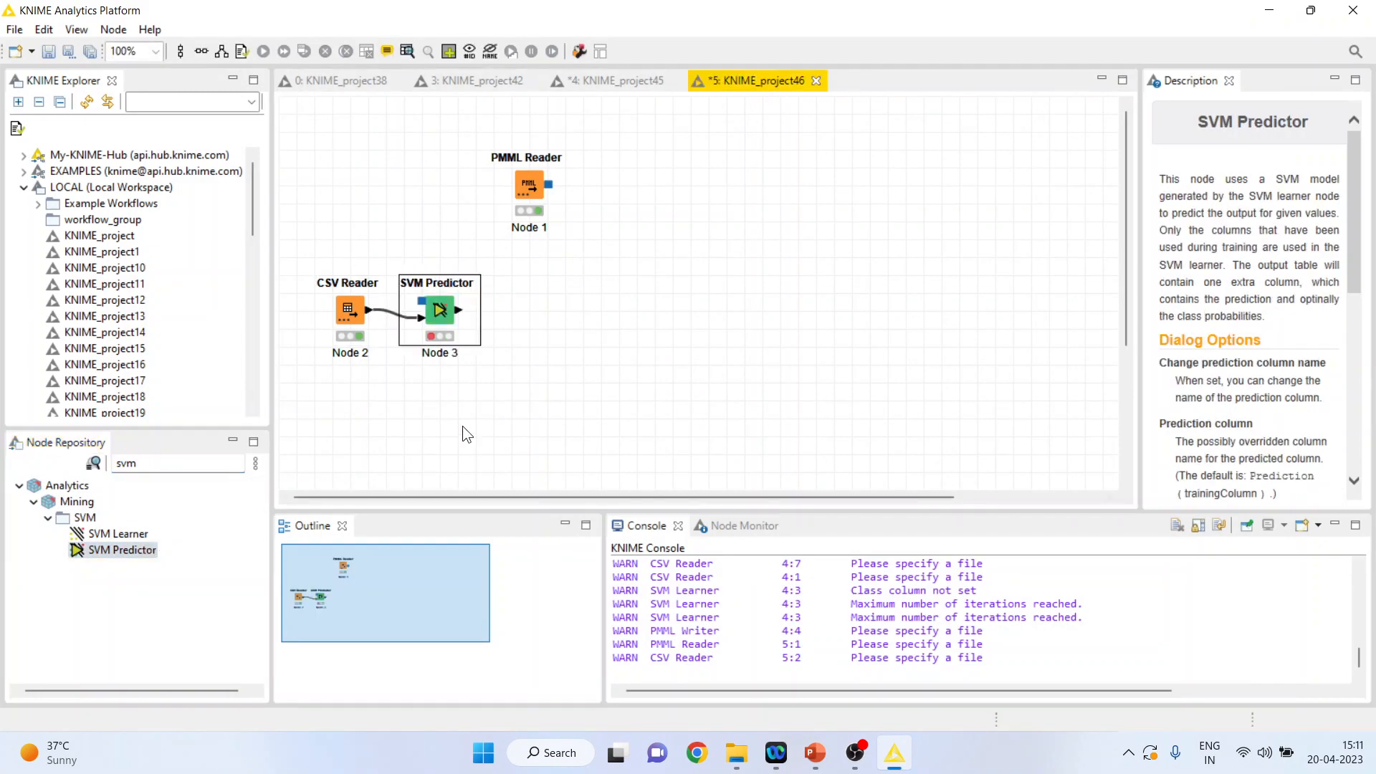
{"action": "left_click_drag", "start_coordinate": [454, 323], "coordinate": [694, 322]}
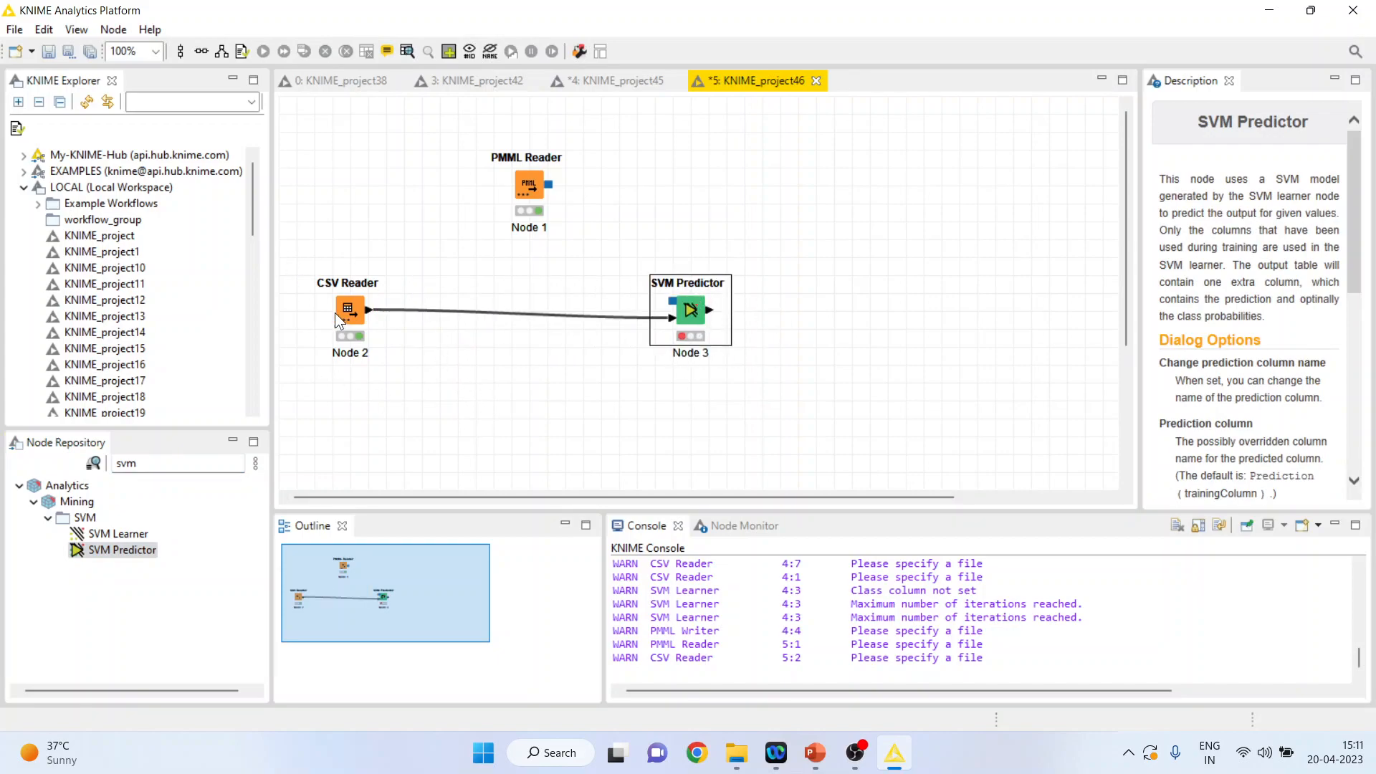
{"action": "left_click_drag", "start_coordinate": [549, 184], "coordinate": [674, 307]}
Configure the SVM Predictor to change the prediction column name and append normalized class distribution columns, and execute the node.
{"action": "left_click", "coordinate": [698, 311]}
{"action": "right_click", "coordinate": [698, 311]}
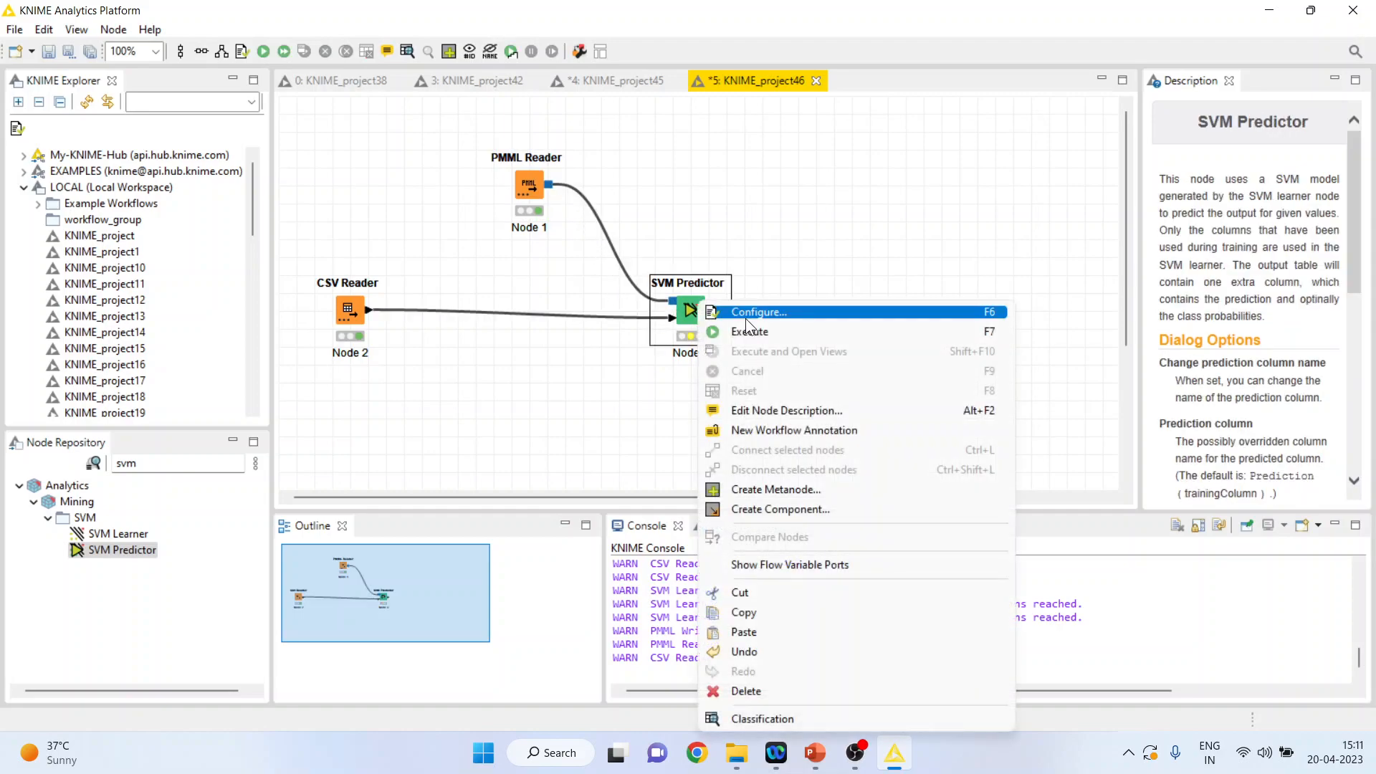
{"action": "left_click", "coordinate": [751, 314]}
{"action": "left_click", "coordinate": [475, 289]}
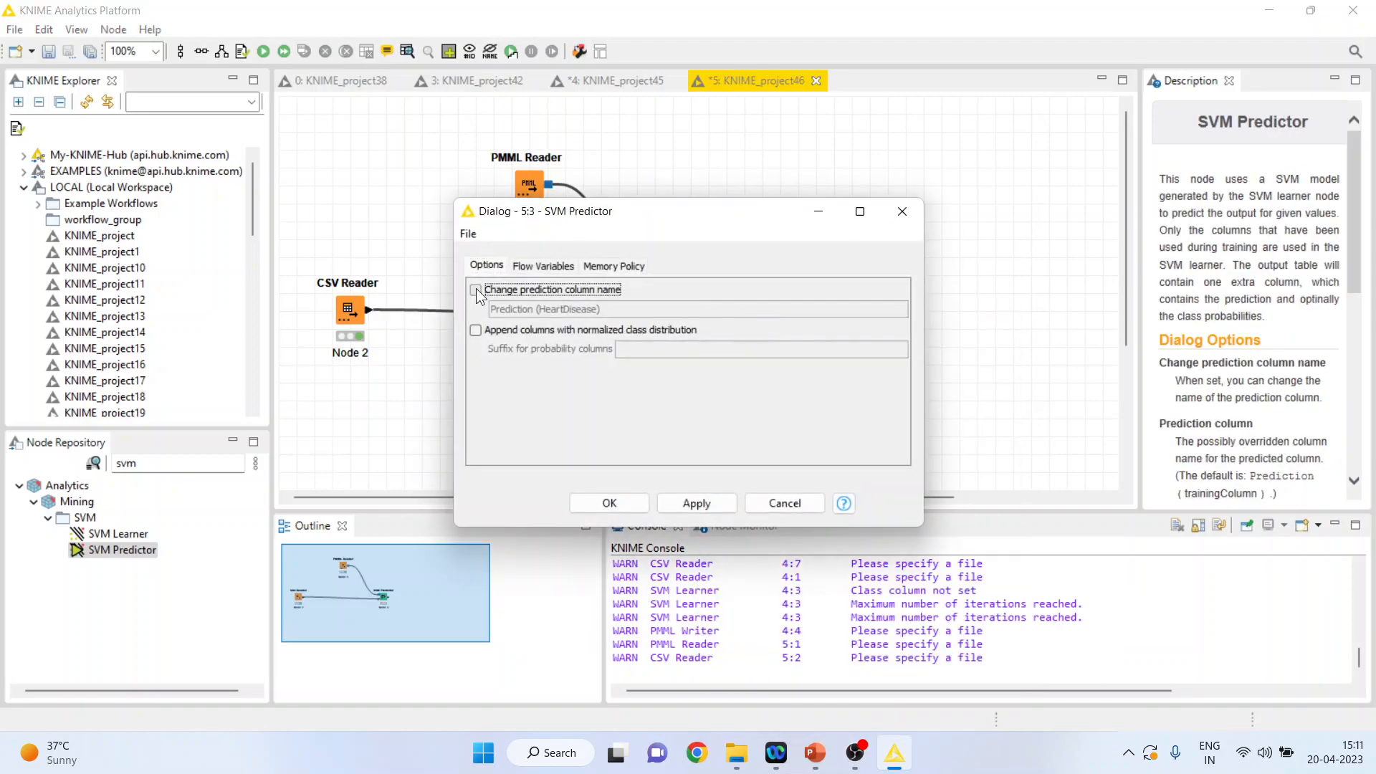
{"action": "left_click", "coordinate": [476, 331]}
{"action": "left_click", "coordinate": [605, 504]}
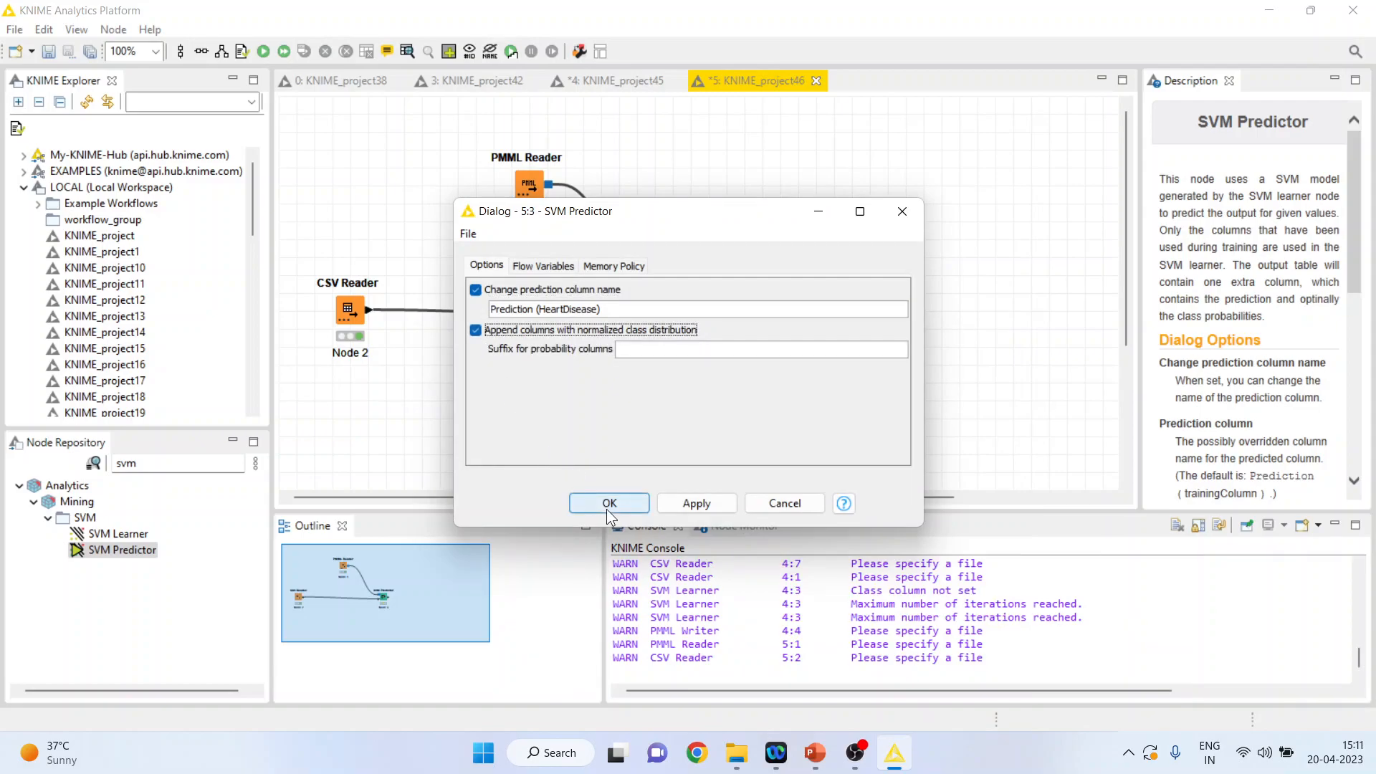
{"action": "right_click", "coordinate": [685, 314]}
{"action": "left_click", "coordinate": [772, 333]}
Examine the Prediction (HeartDisease) column against the HeartDisease column in the SVM Predictor's Classification table, and close the table.
{"action": "right_click", "coordinate": [697, 311]}
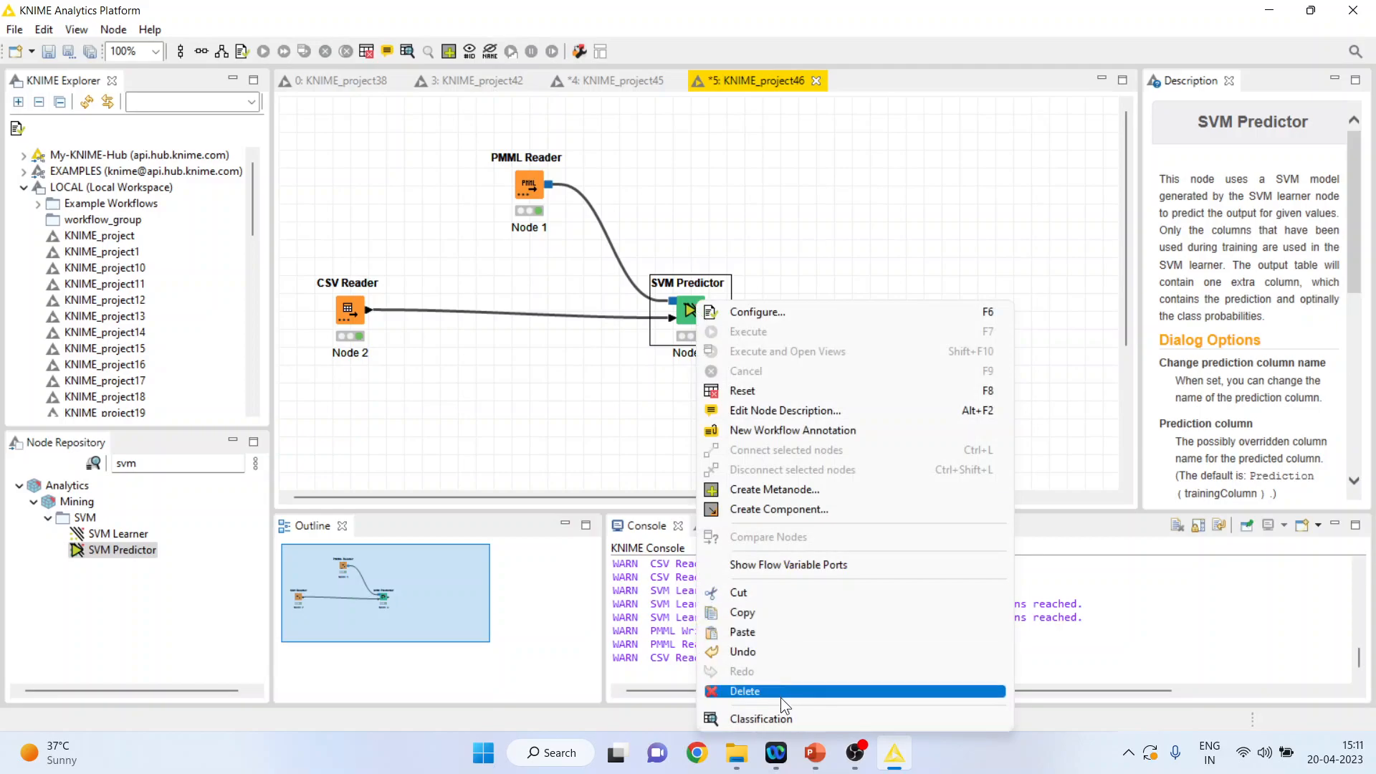
{"action": "left_click", "coordinate": [783, 720]}
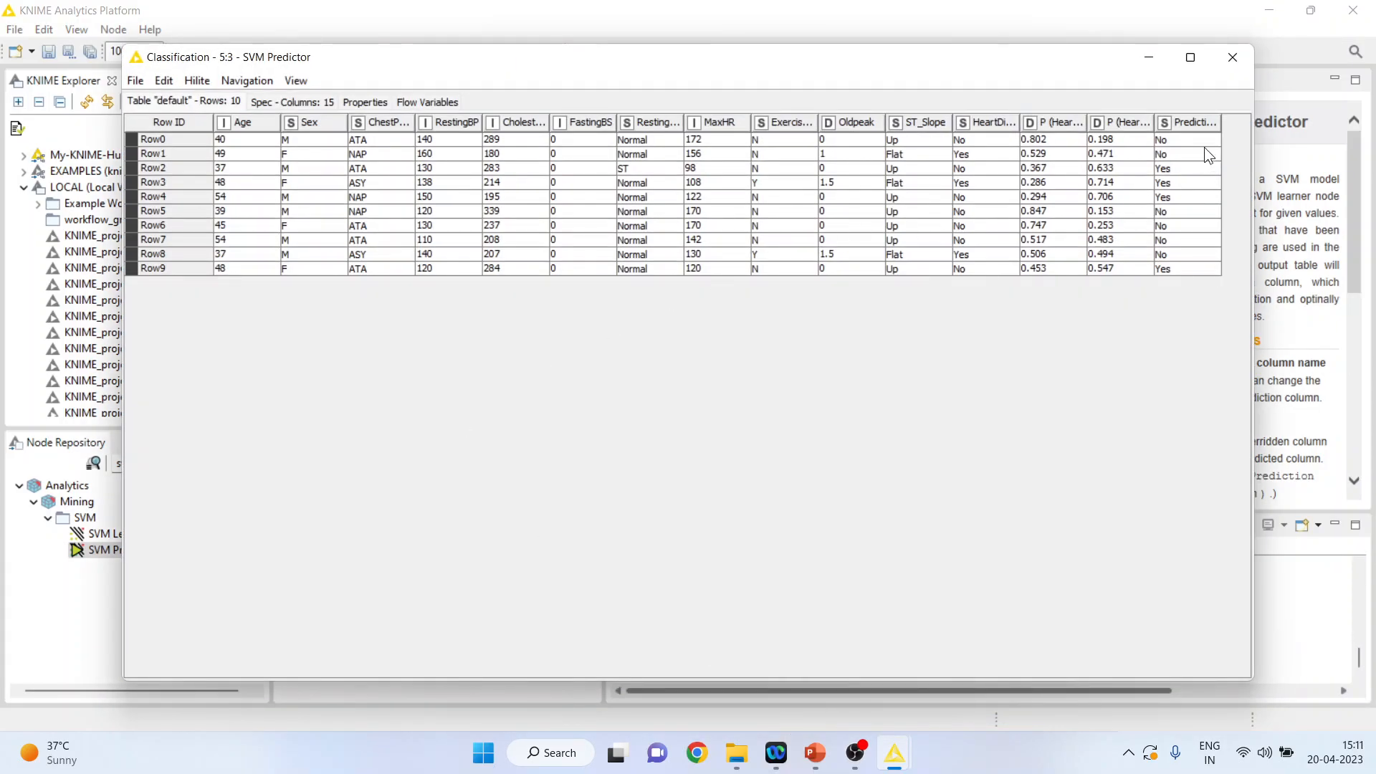
{"action": "left_click_drag", "start_coordinate": [1194, 140], "coordinate": [1206, 272]}
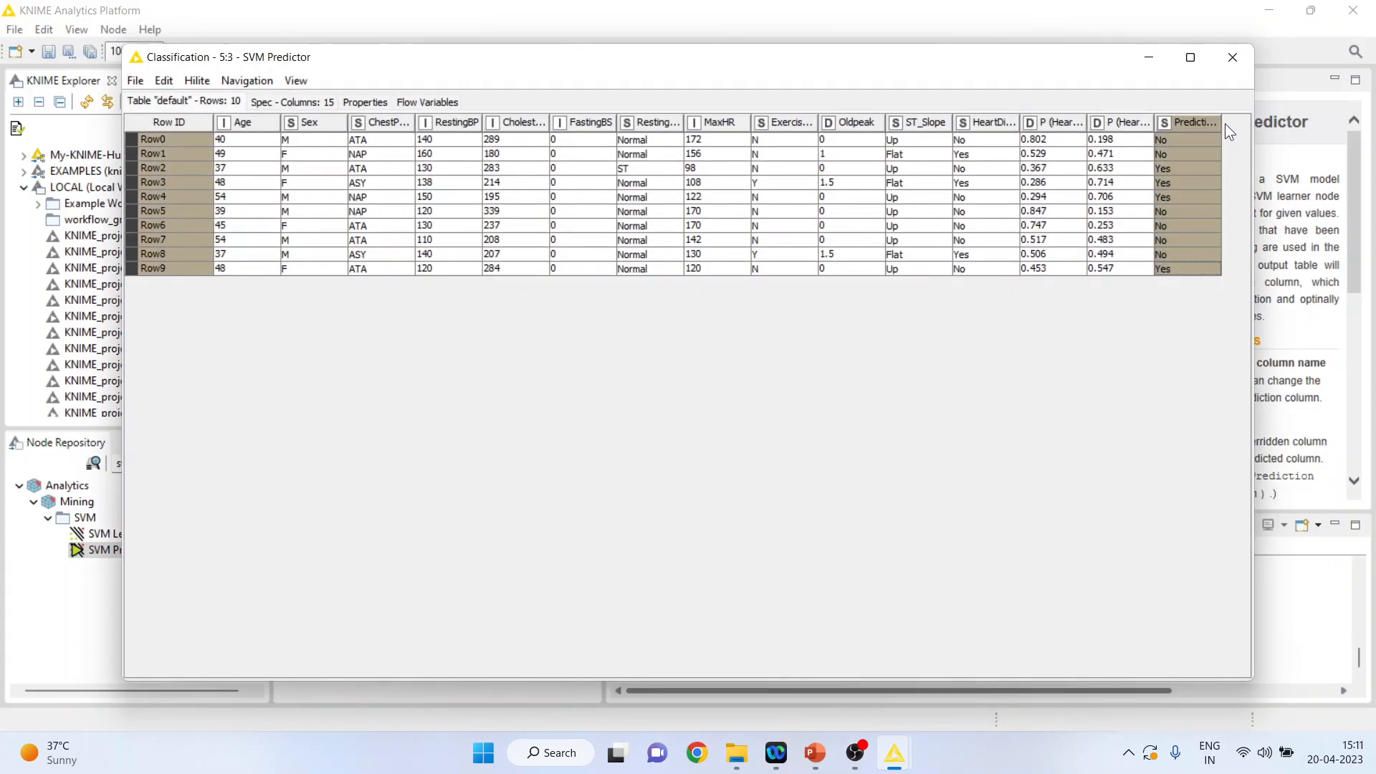
{"action": "left_click_drag", "start_coordinate": [1224, 123], "coordinate": [1248, 123]}
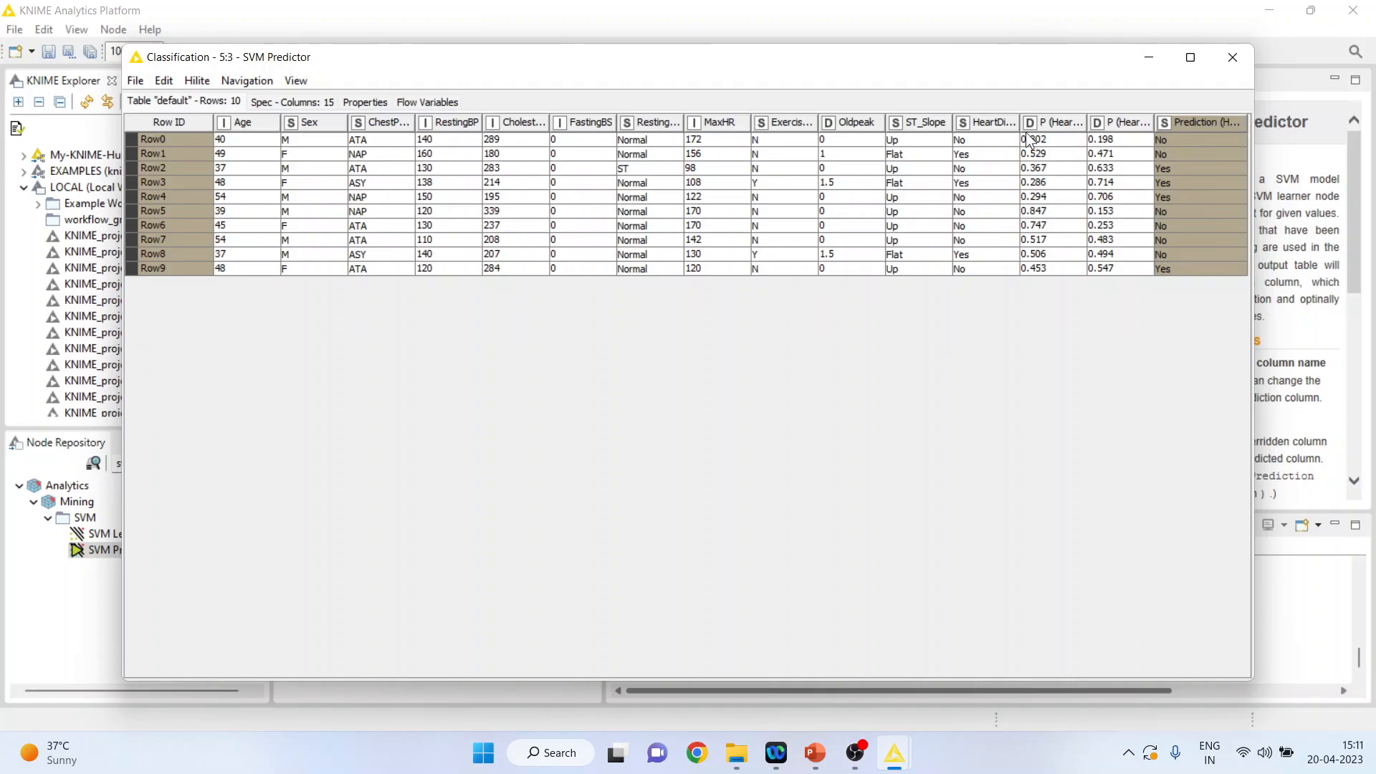
{"action": "left_click", "coordinate": [976, 129]}
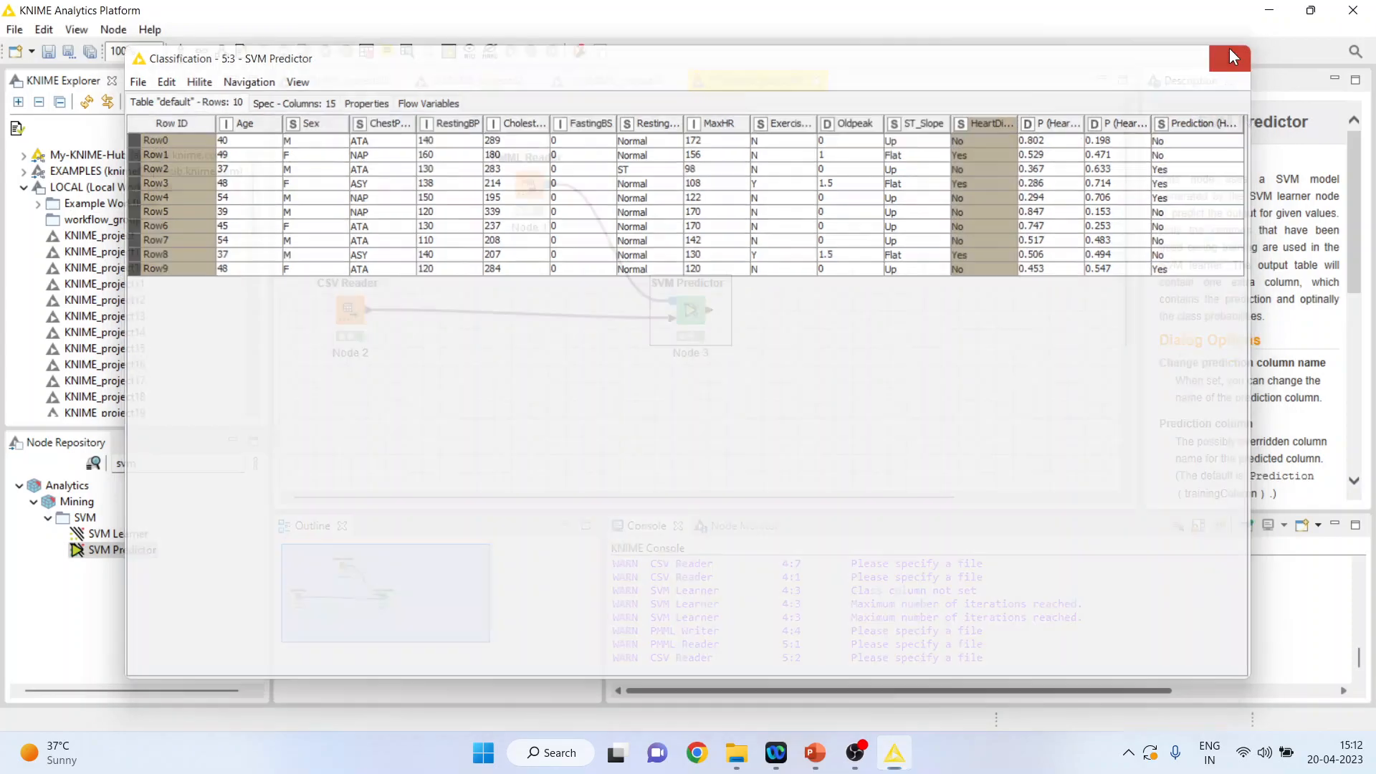
{"action": "left_click", "coordinate": [1232, 57]}
Switch to the Support Vector Machine presentation in PowerPoint and show its Thank You slide as a full-screen slide show.
{"action": "mouse_move", "coordinate": [815, 764]}
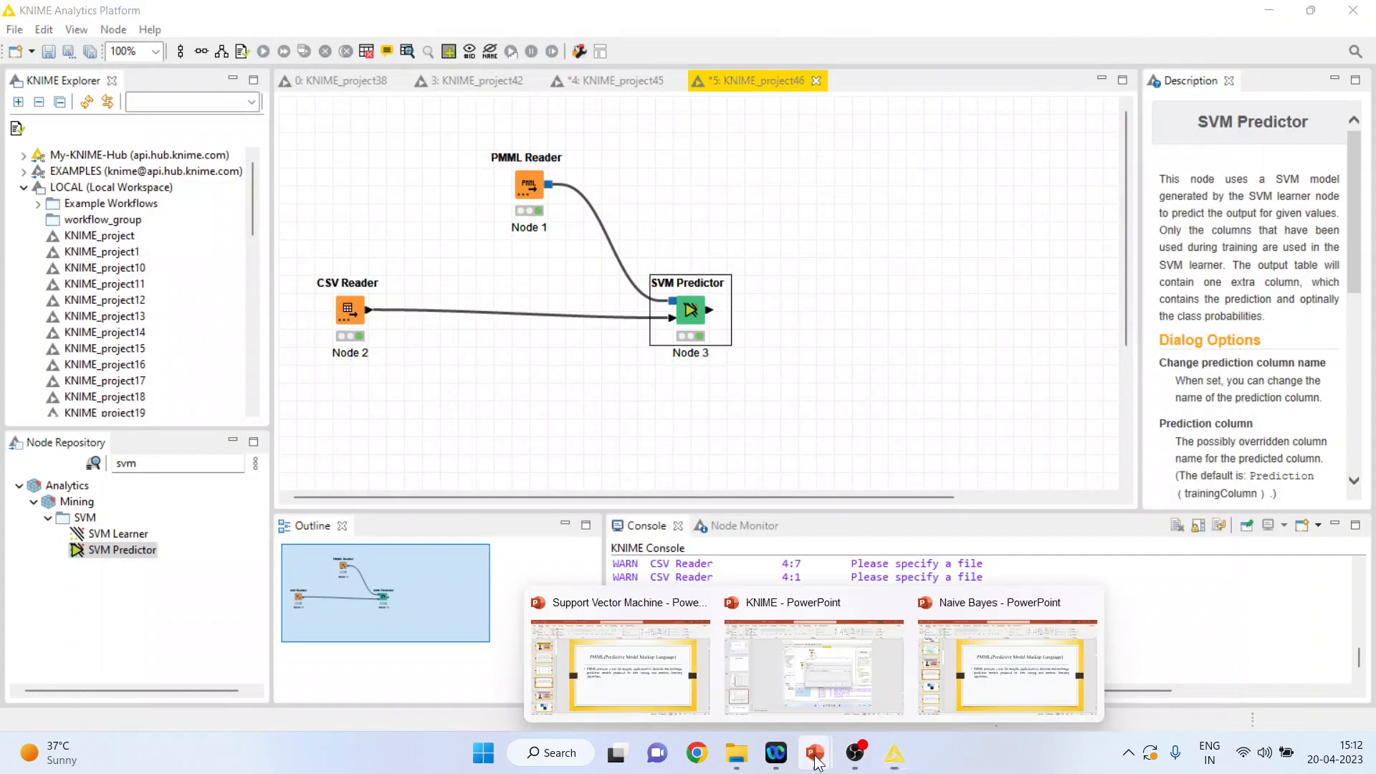
{"action": "left_click", "coordinate": [670, 692]}
{"action": "scroll", "coordinate": [669, 691], "scroll_direction": "down", "scroll_amount": 1}
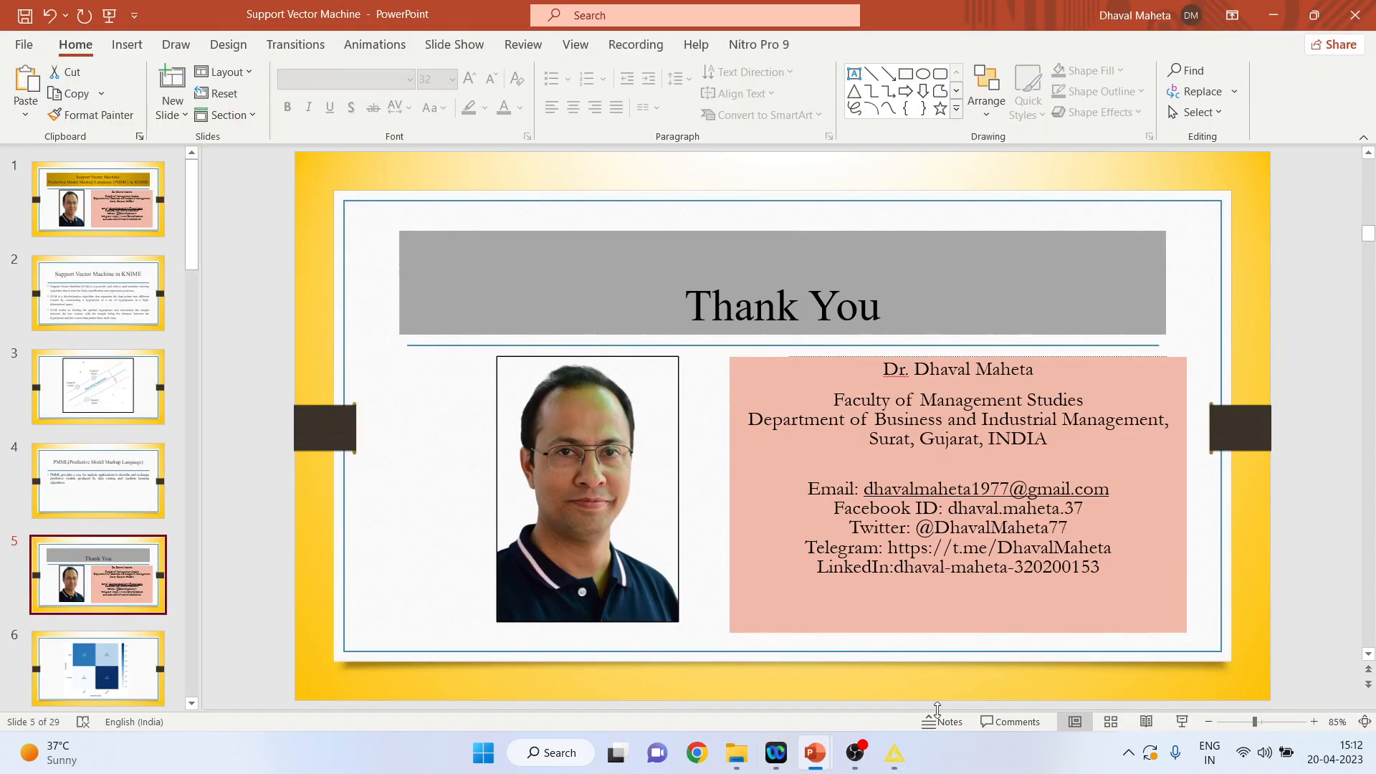
{"action": "left_click", "coordinate": [1182, 722]}
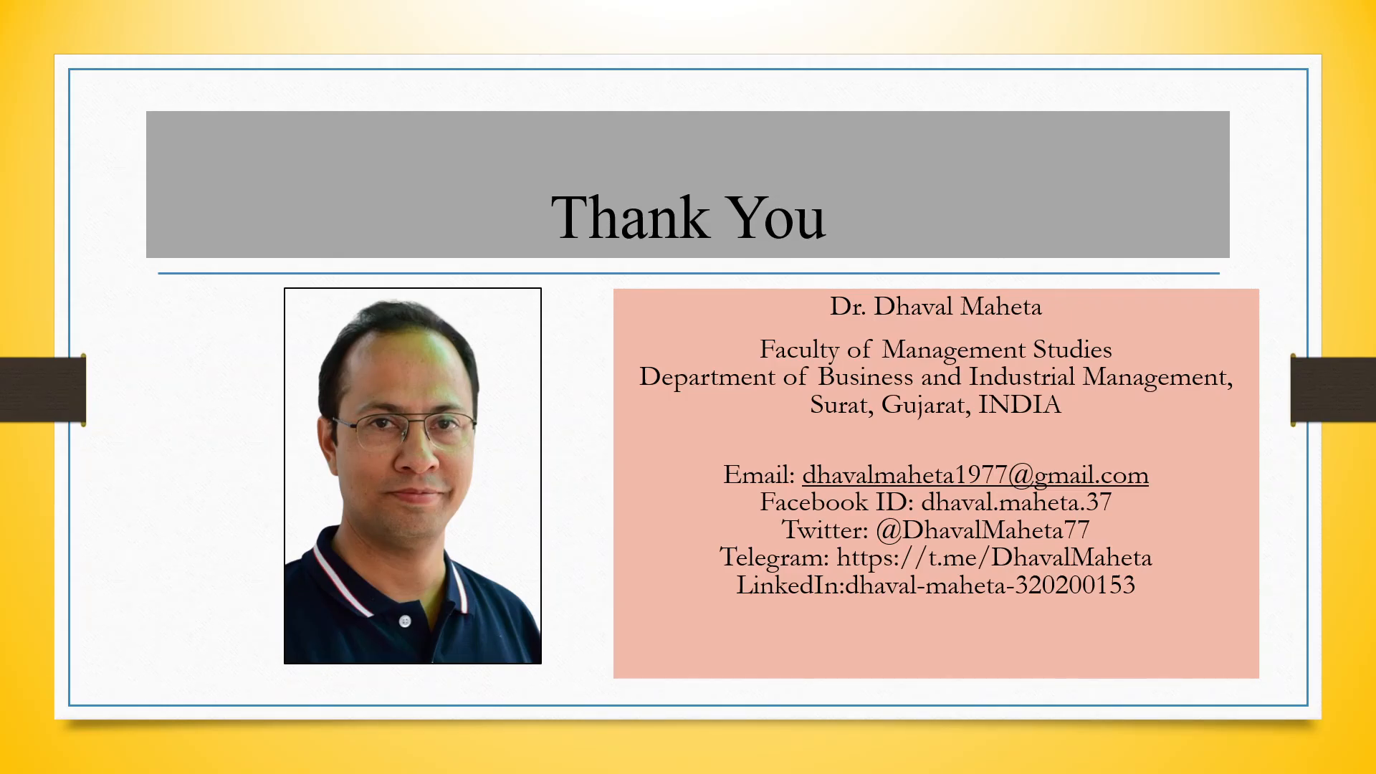